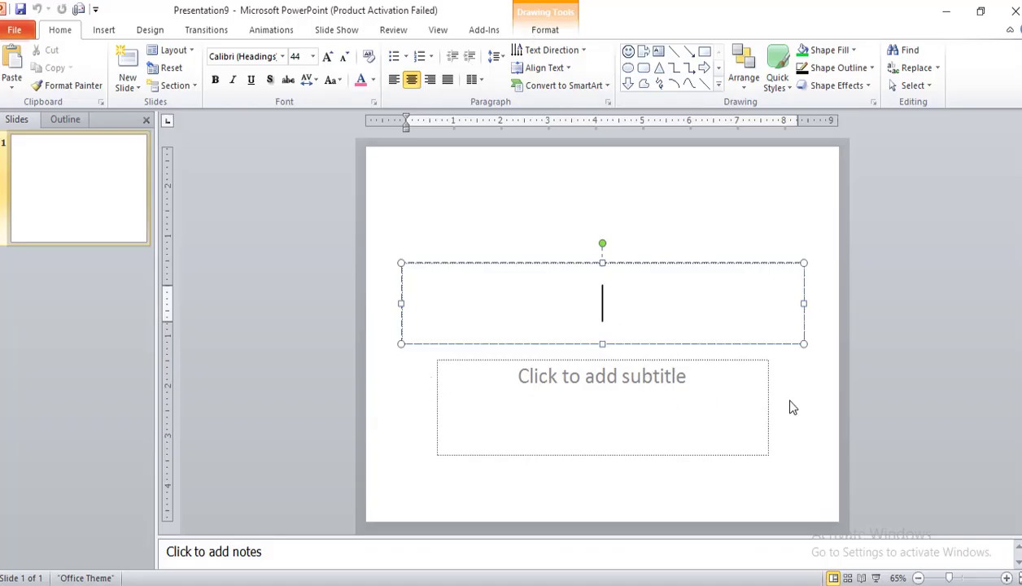
Place the caret in the empty title placeholder of slide 1
left_click(544, 33)
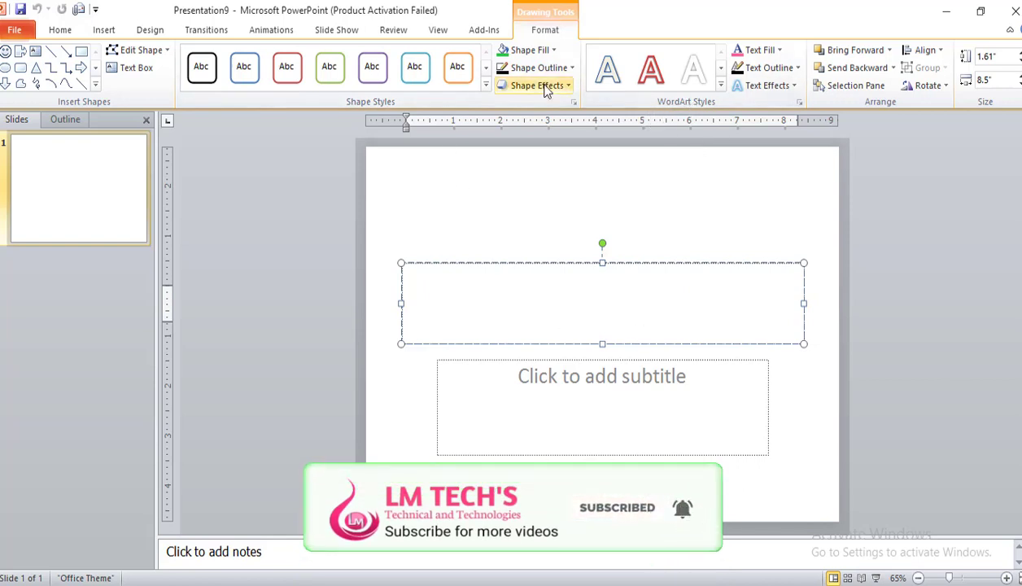
left_click(411, 415)
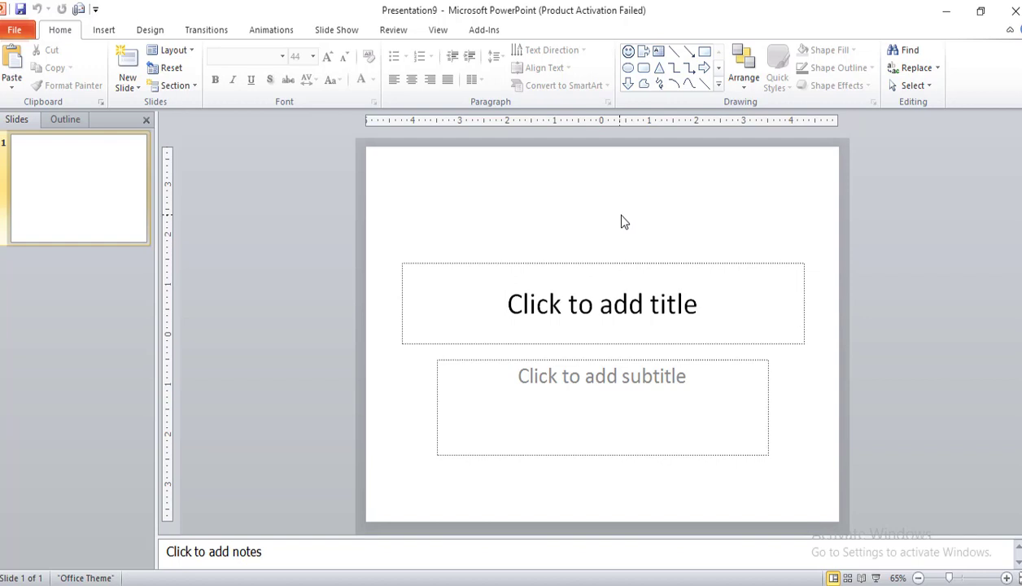
left_click(530, 314)
left_click(543, 381)
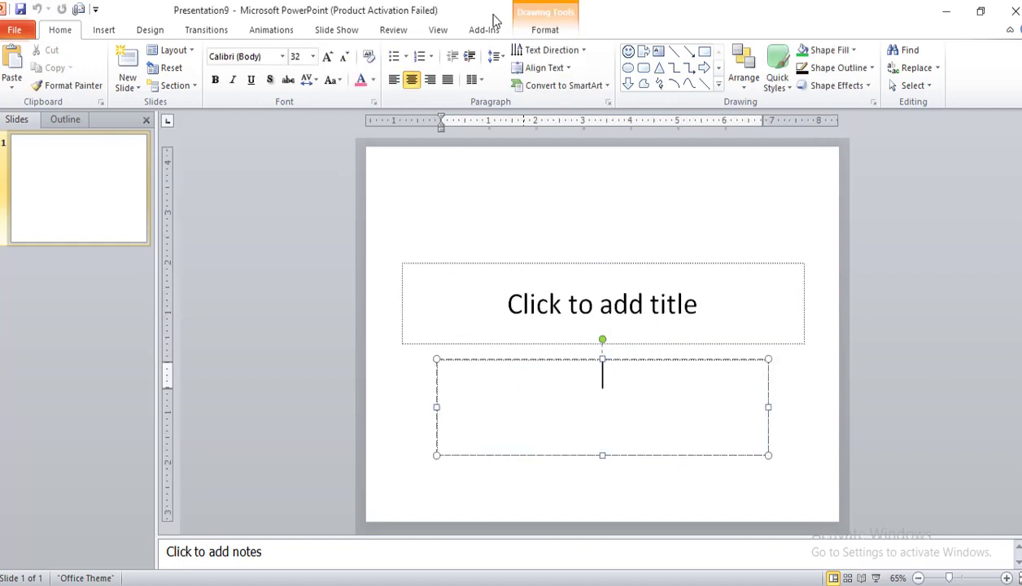
left_click(543, 30)
left_click(577, 333)
left_click(554, 399)
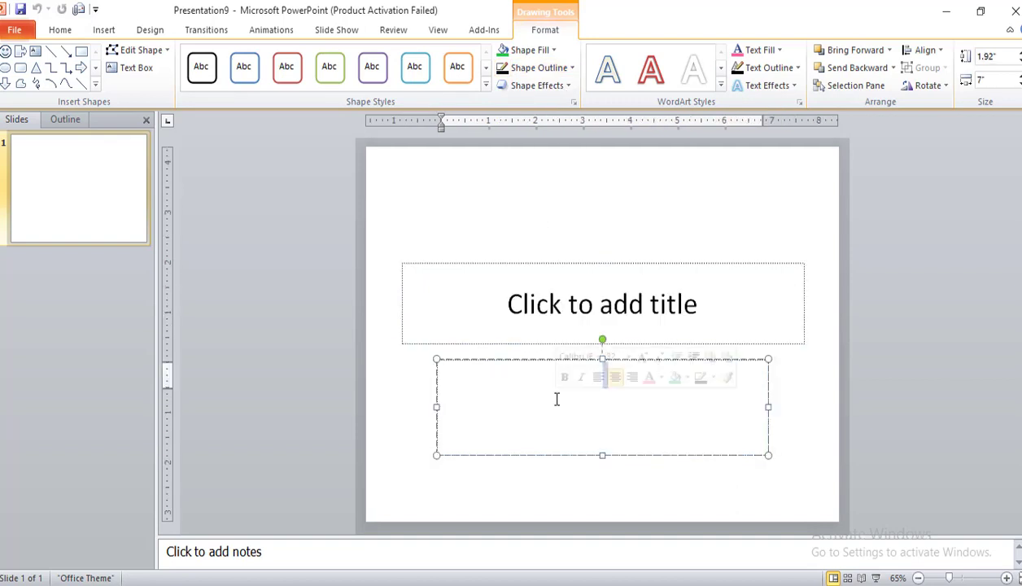
left_click(494, 309)
Type LM TECH'S as the title, fixing a typo, and select the title text
type("JK")
key("BackSpace")
key("BackSpace")
type("LM ")
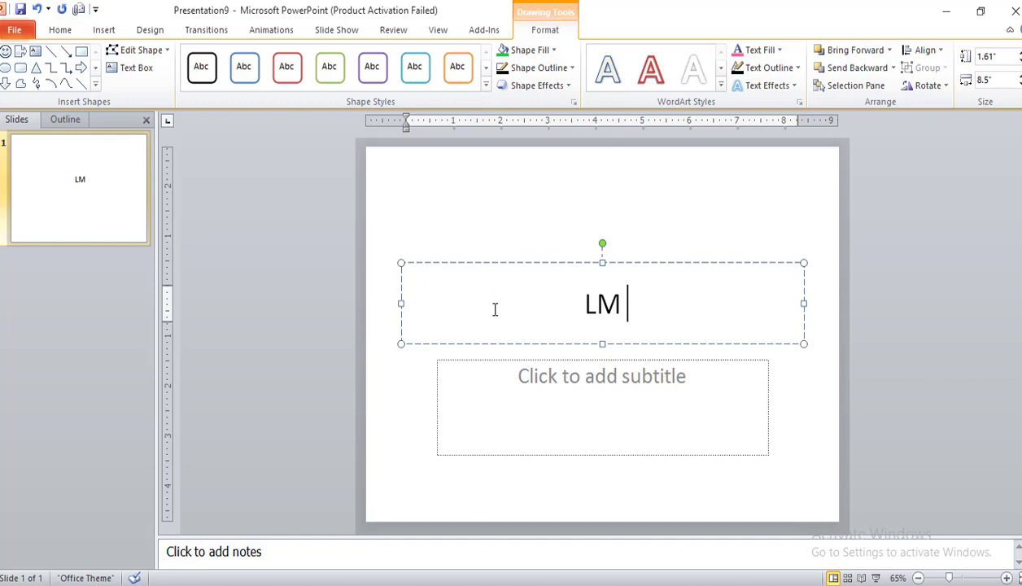
type("TECH'S")
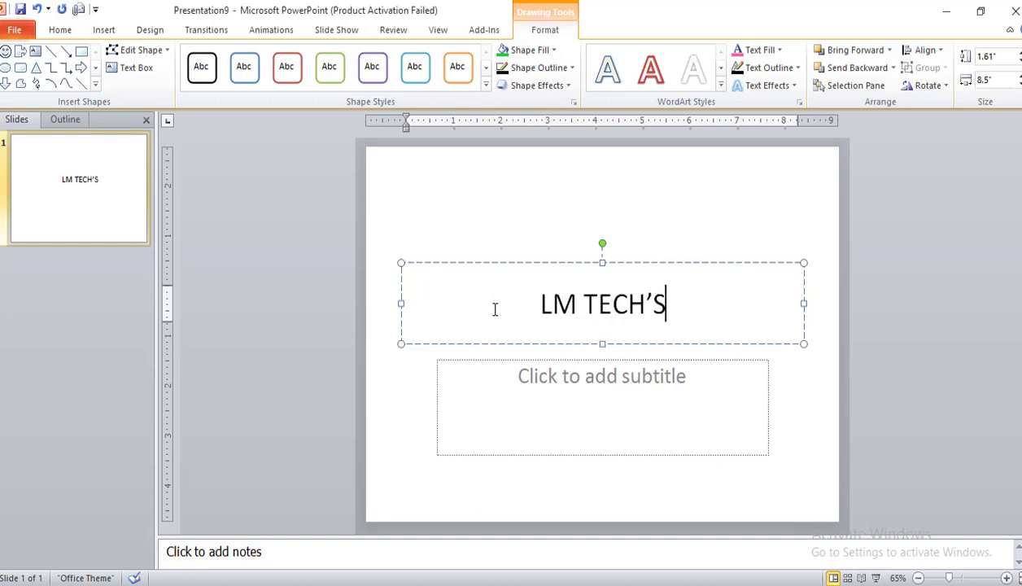
key("shift+Left")
key("shift+Left")
key("shift+Left")
key("shift+Left")
key("shift+Left")
key("shift+Left")
key("shift+Left")
key("shift+Left")
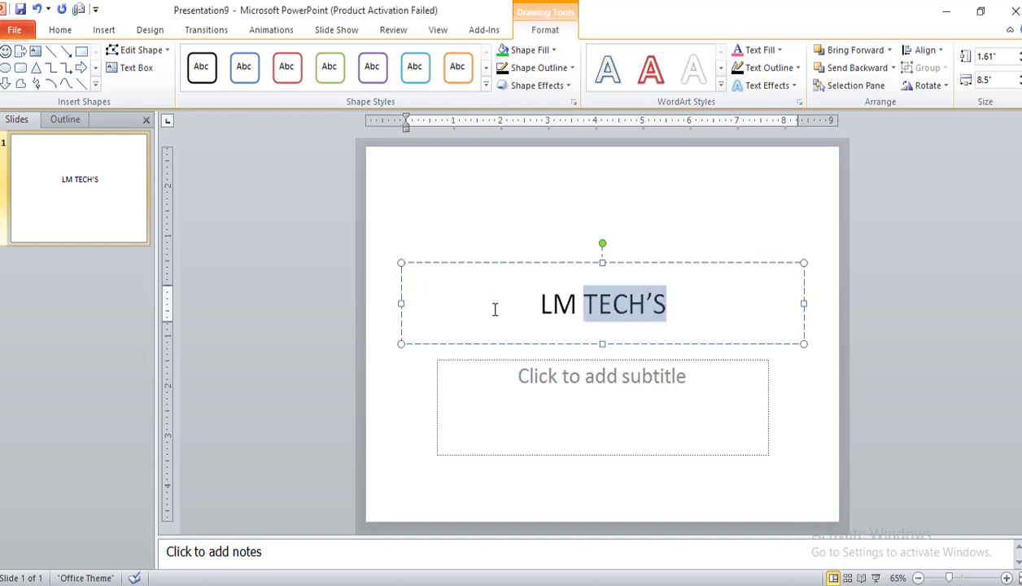
key("shift+Left")
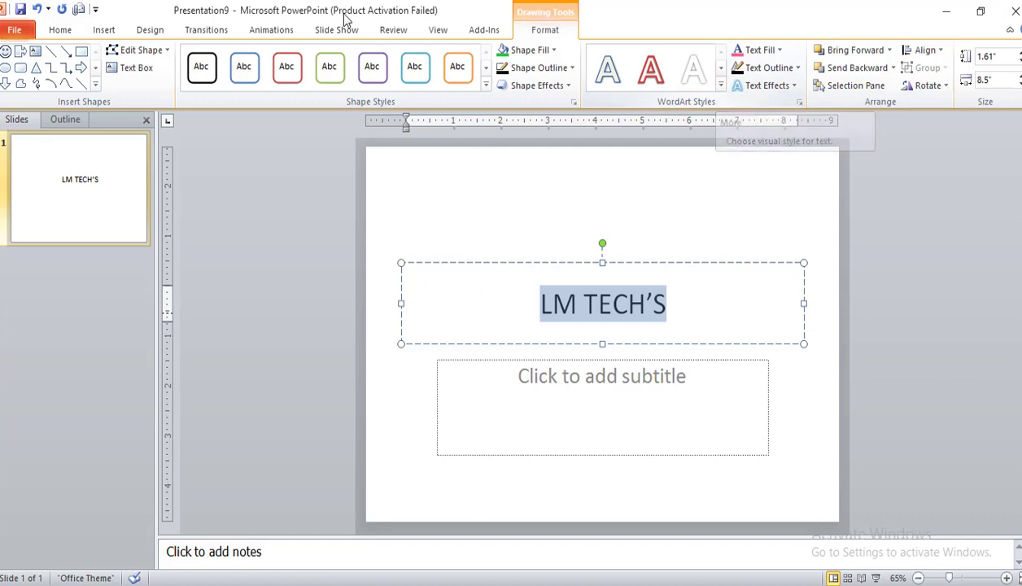
Try a dark-red WordArt style on the title, then reselect the title text
left_click(485, 87)
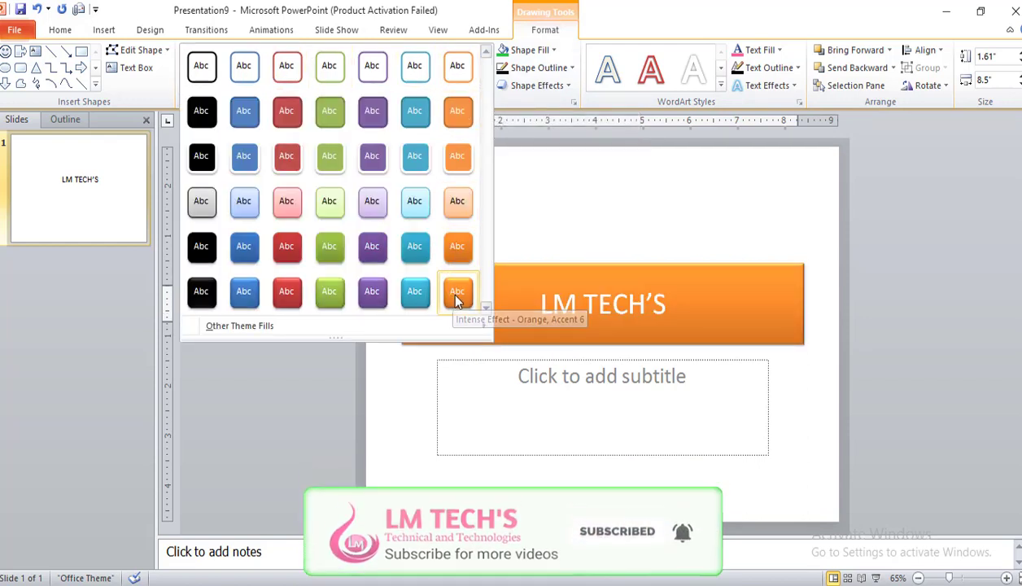
left_click(721, 86)
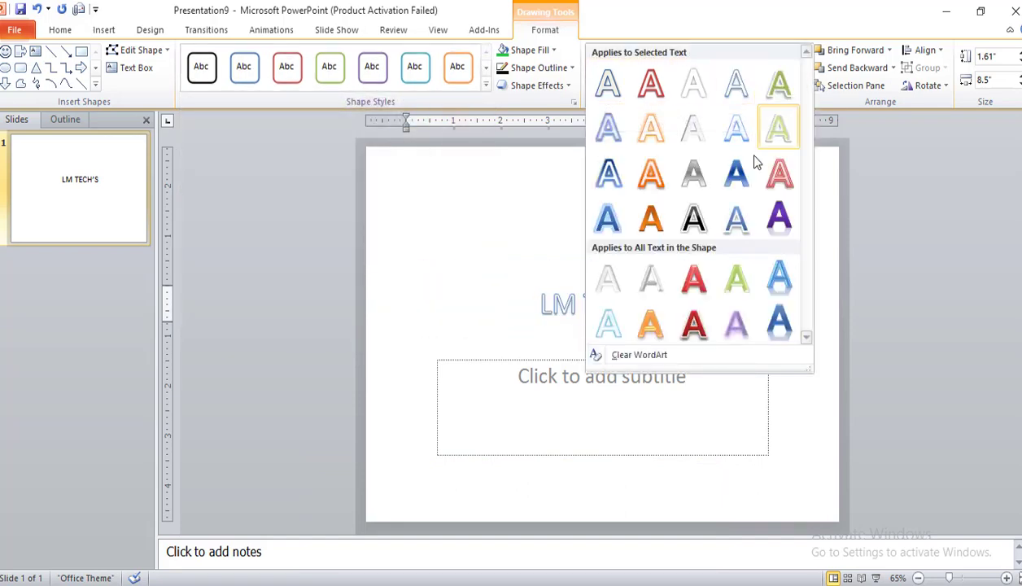
left_click(690, 321)
left_click(584, 307)
left_click_drag(674, 304, 543, 303)
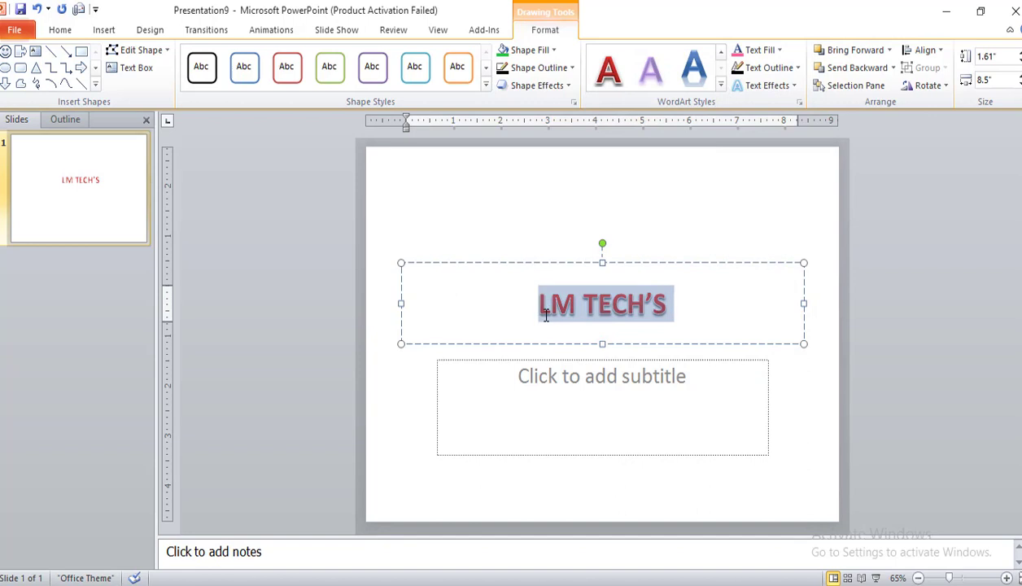
Clear the WordArt, apply the orange-outline WordArt style, and reselect the title
left_click(721, 84)
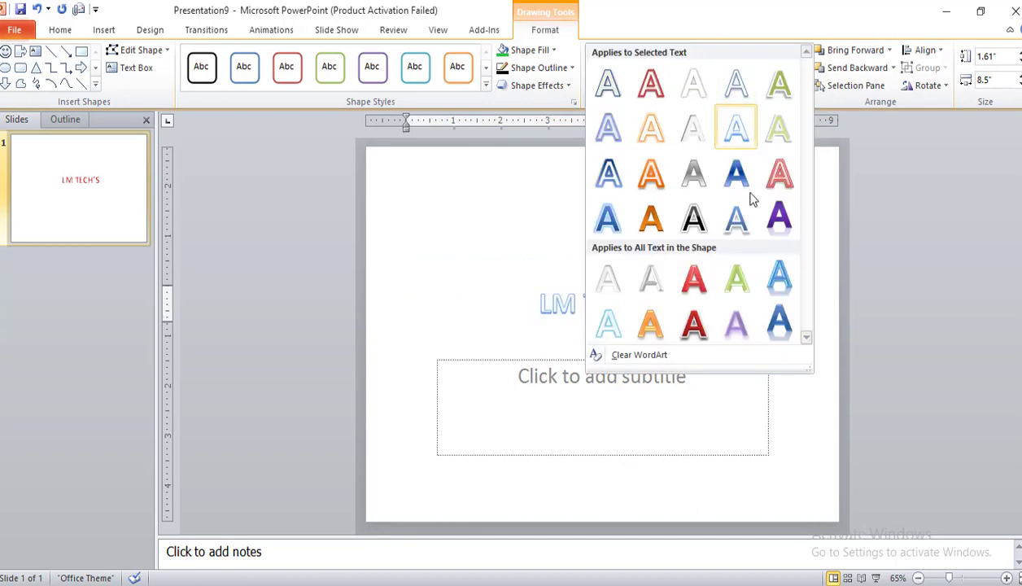
left_click(614, 358)
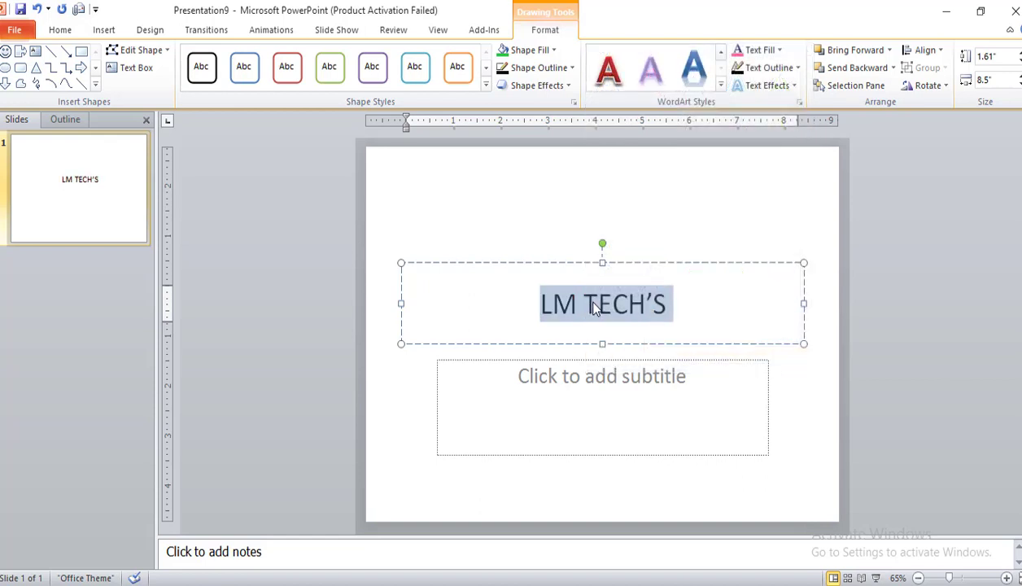
left_click(721, 84)
left_click(644, 133)
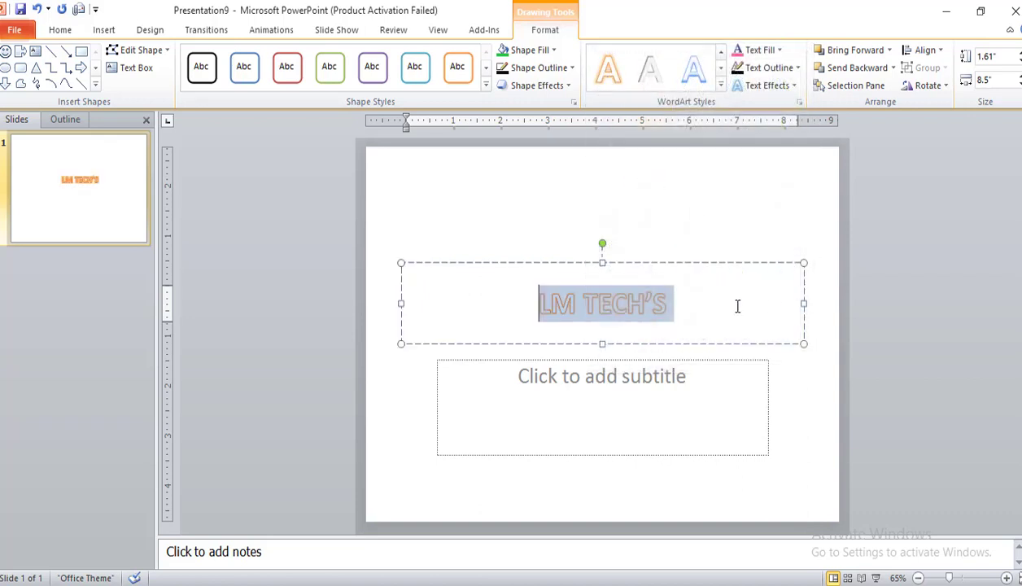
left_click(687, 307)
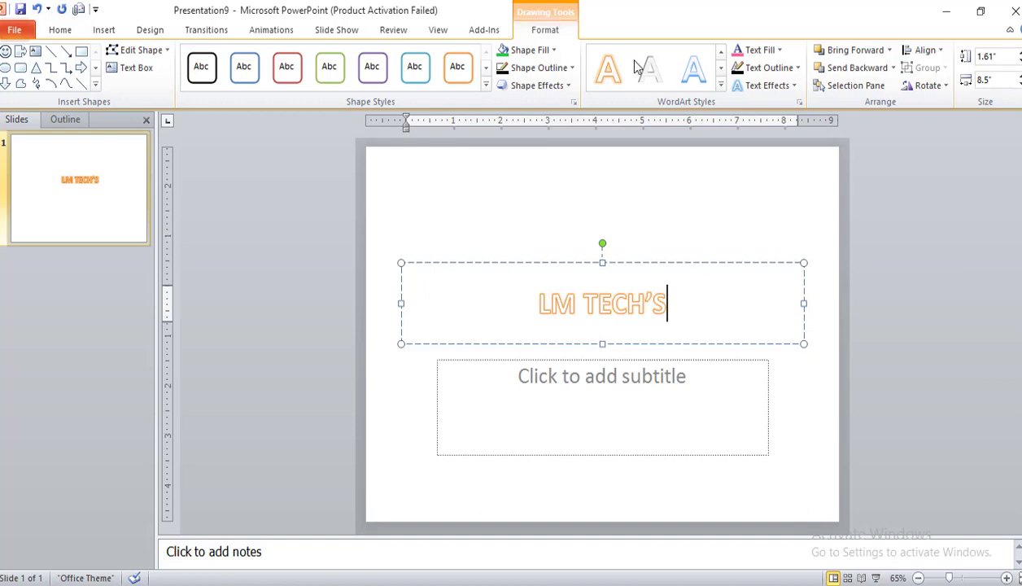
left_click_drag(694, 313, 583, 244)
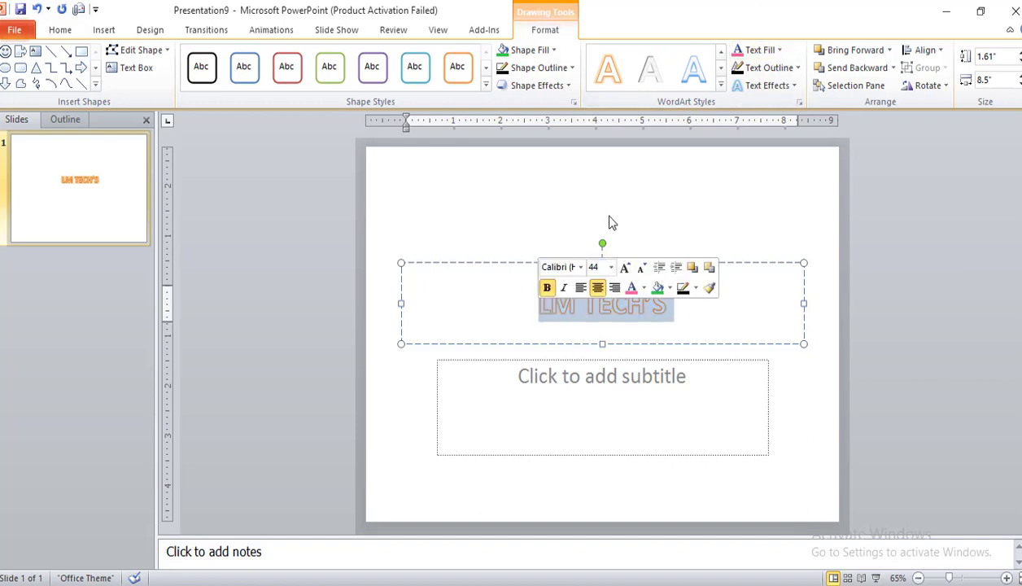
Fill the title lettering light blue, then replace it with the aptop1 picture
left_click(757, 51)
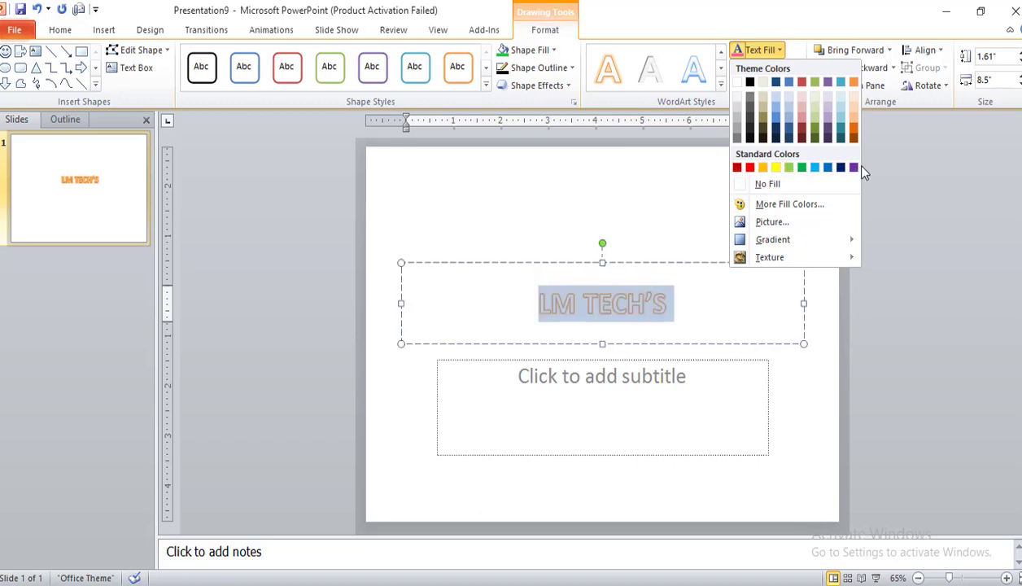
left_click(817, 166)
left_click(779, 50)
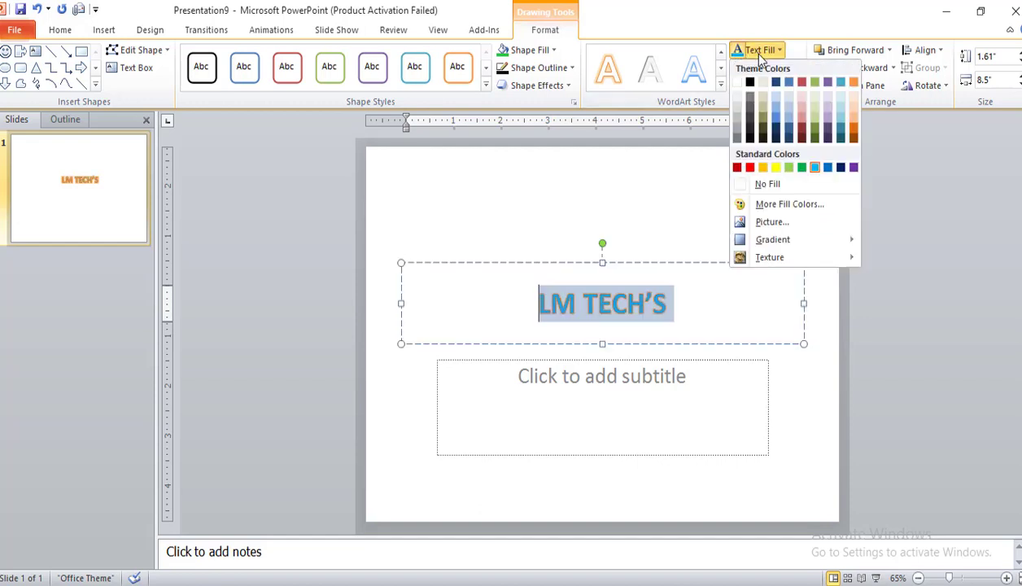
left_click(781, 225)
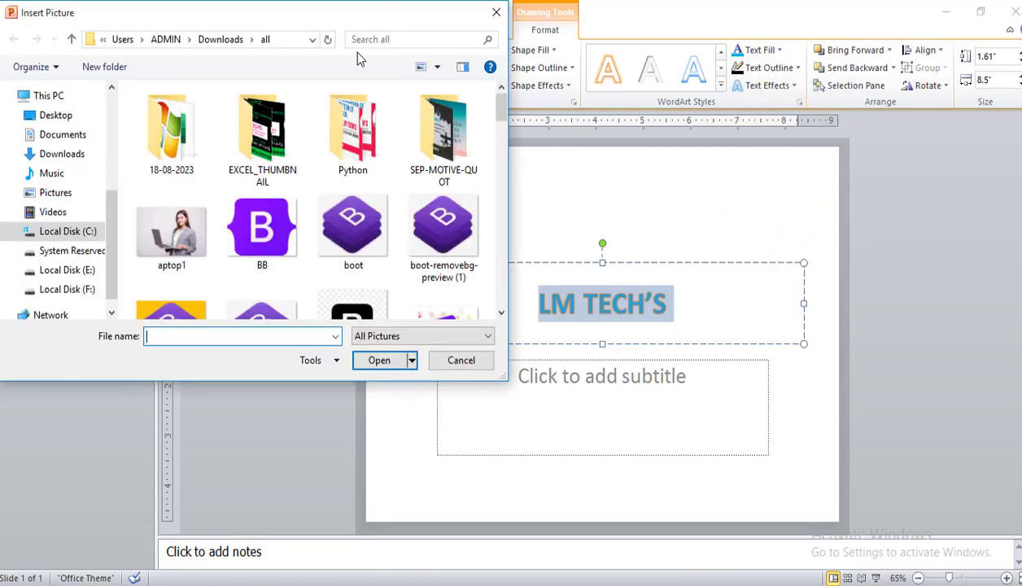
double_click(171, 233)
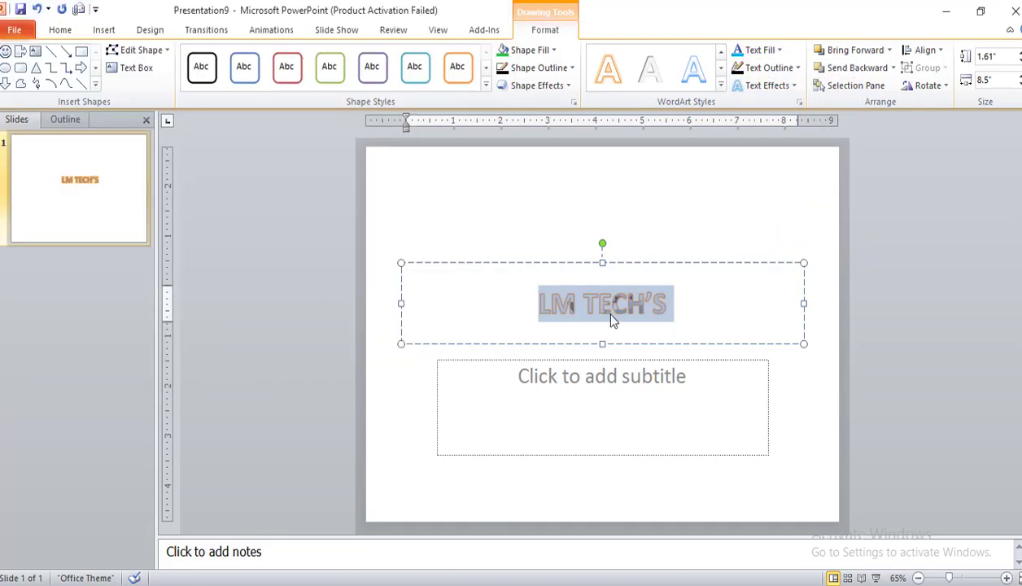
left_click(609, 313)
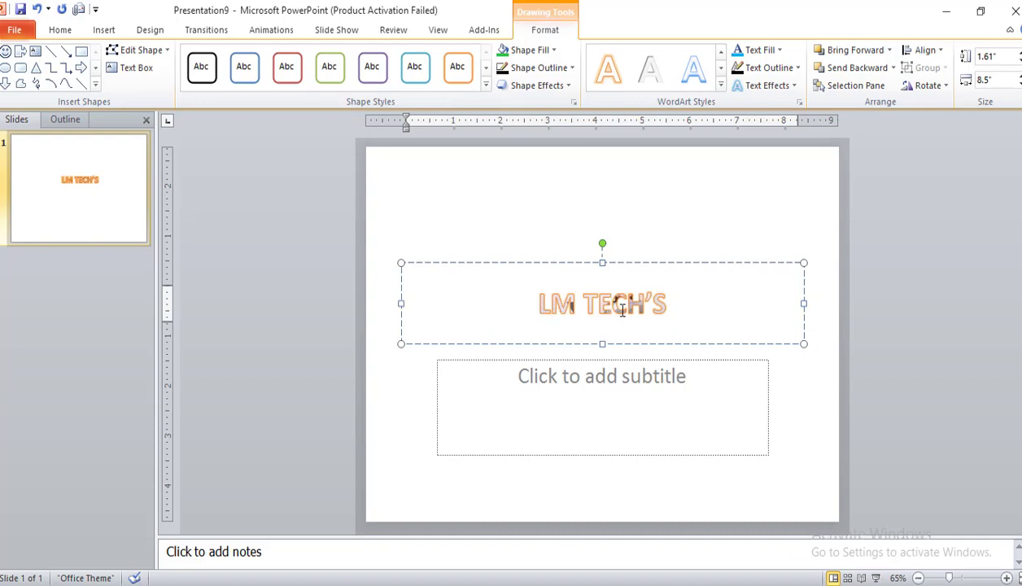
Open the More Gradients text fill settings for the title
left_click(757, 49)
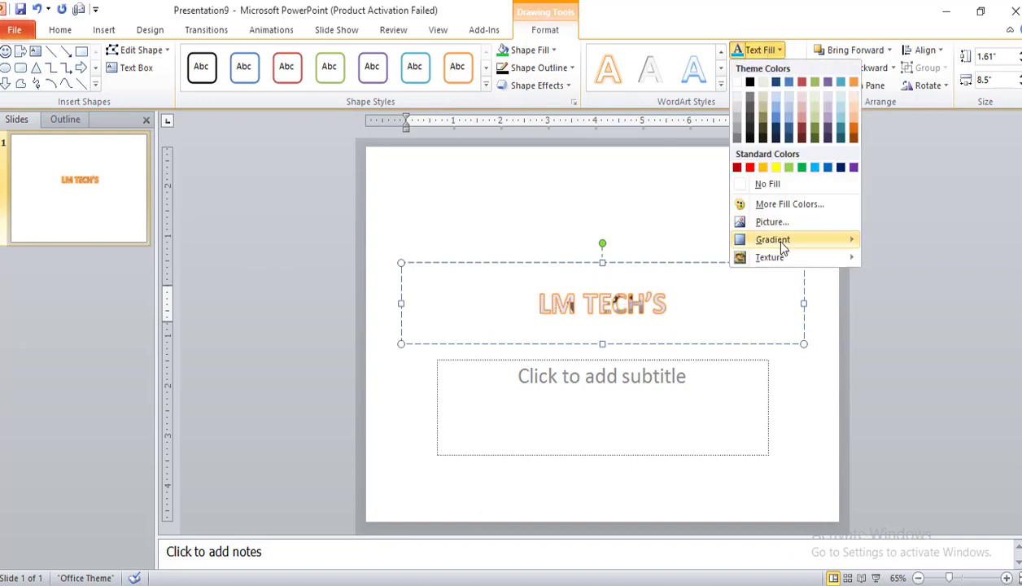
mouse_move(779, 243)
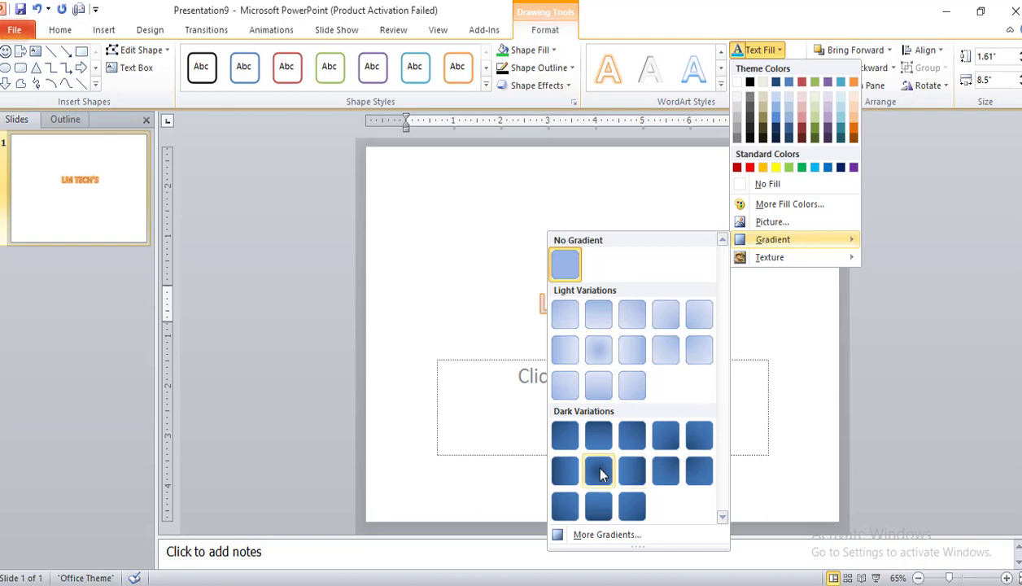
left_click(612, 538)
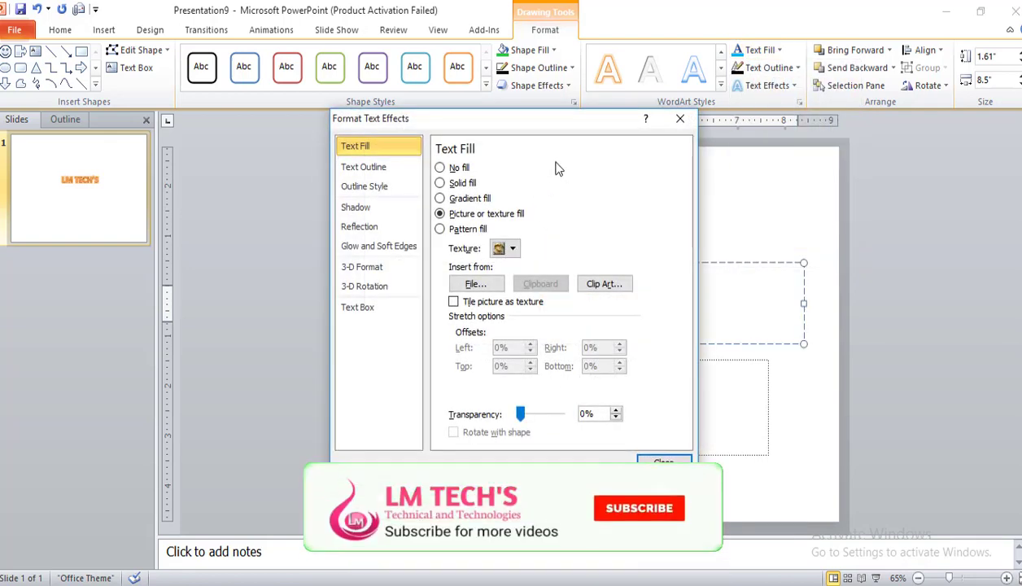
Cycle the title fill through no, solid and gradient fill, then choose Picture or texture fill
left_click(440, 168)
left_click(452, 183)
left_click(444, 198)
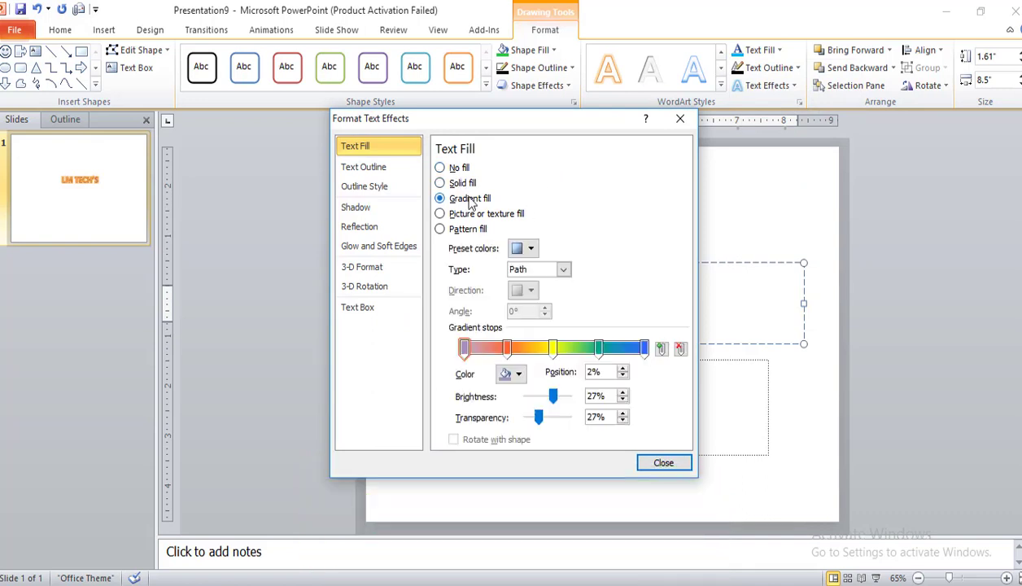
left_click(524, 248)
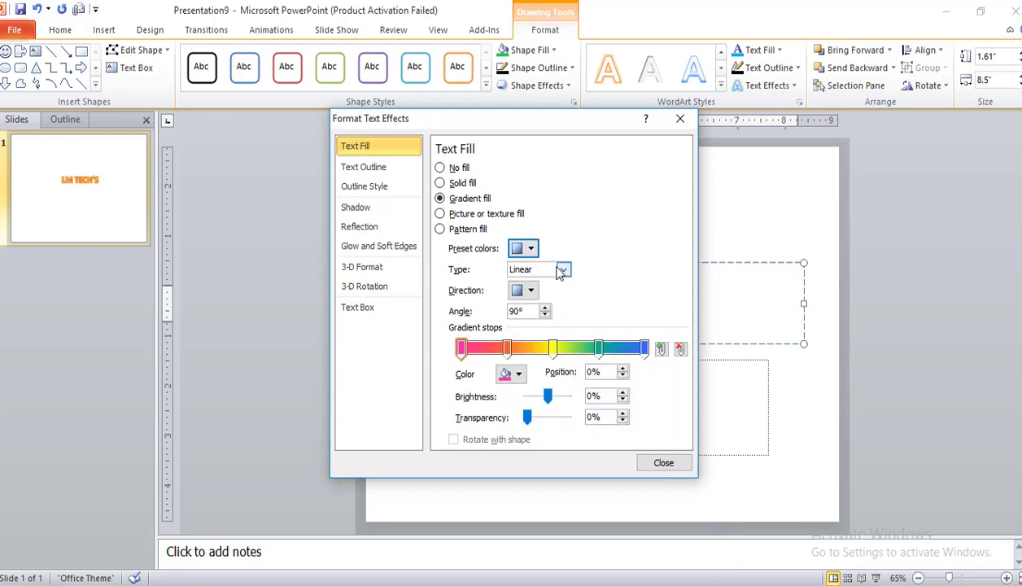
left_click(564, 270)
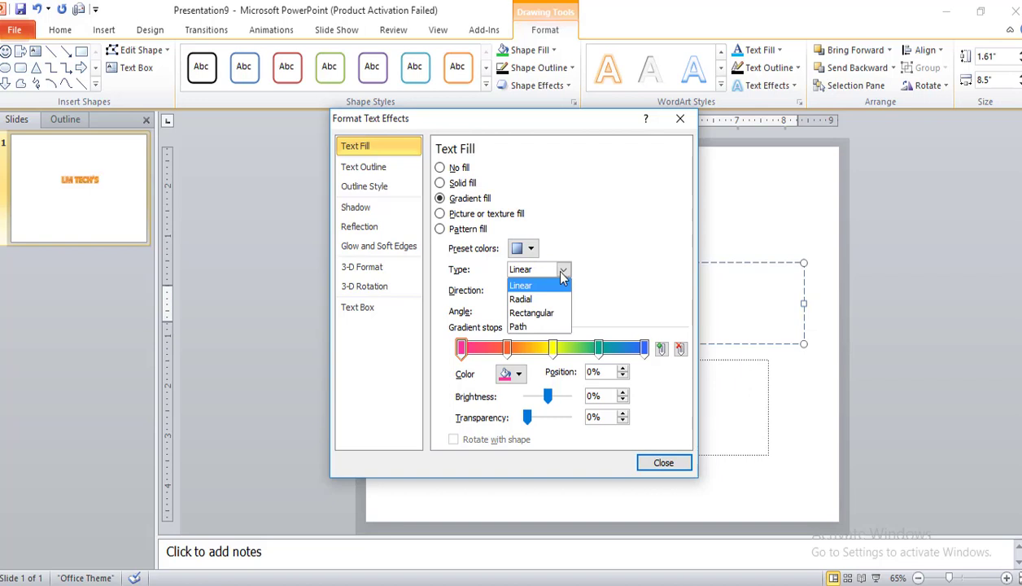
left_click(440, 214)
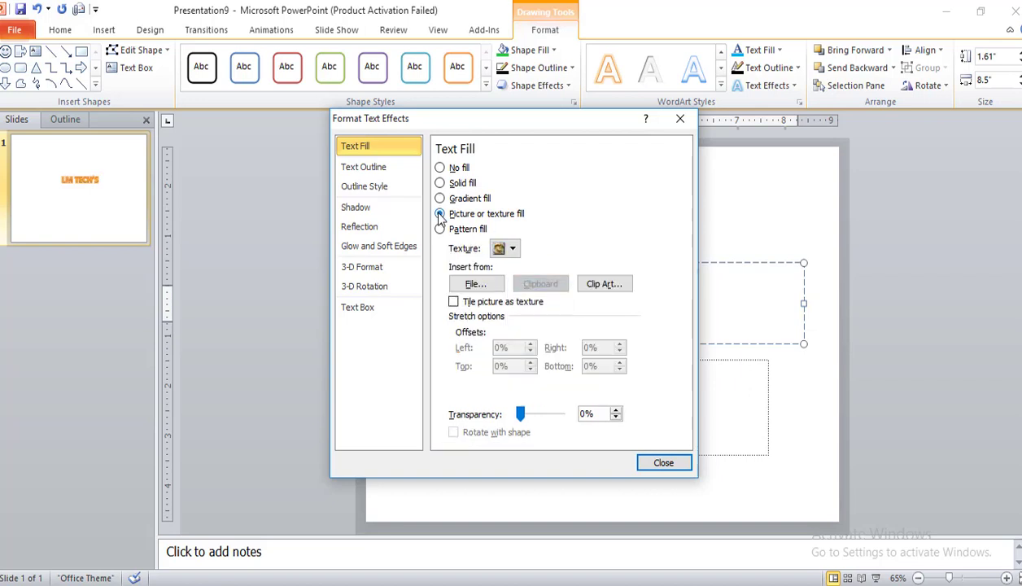
Fill the title text with the blue denim texture
left_click(513, 248)
scroll(602, 423, "down", 1)
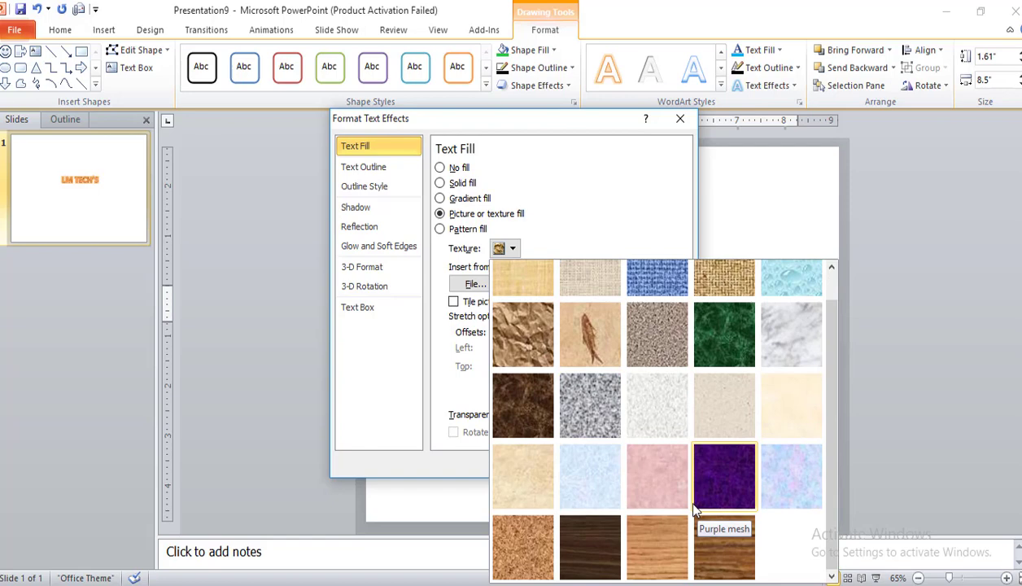
scroll(598, 387, "up", 1)
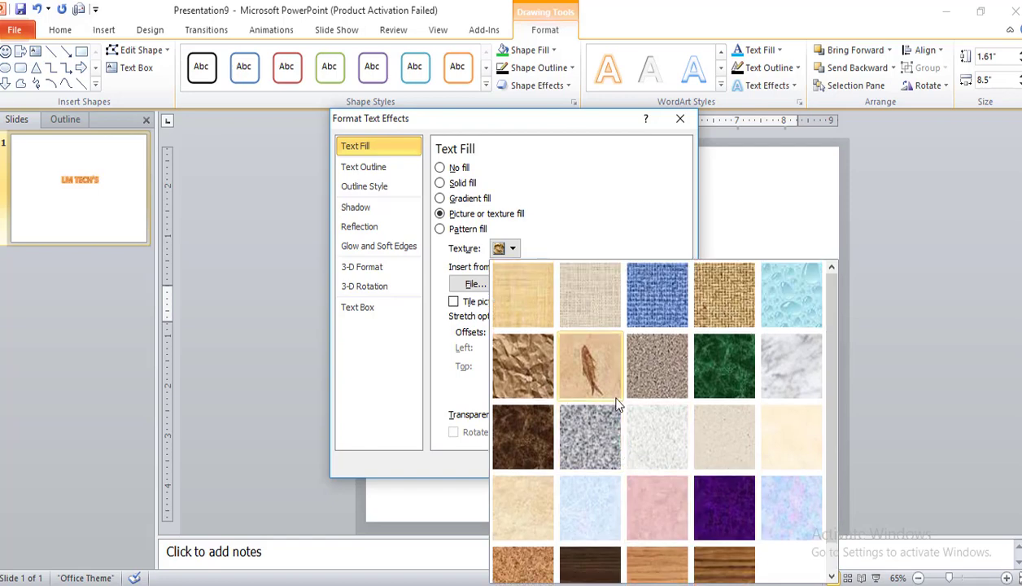
left_click(655, 316)
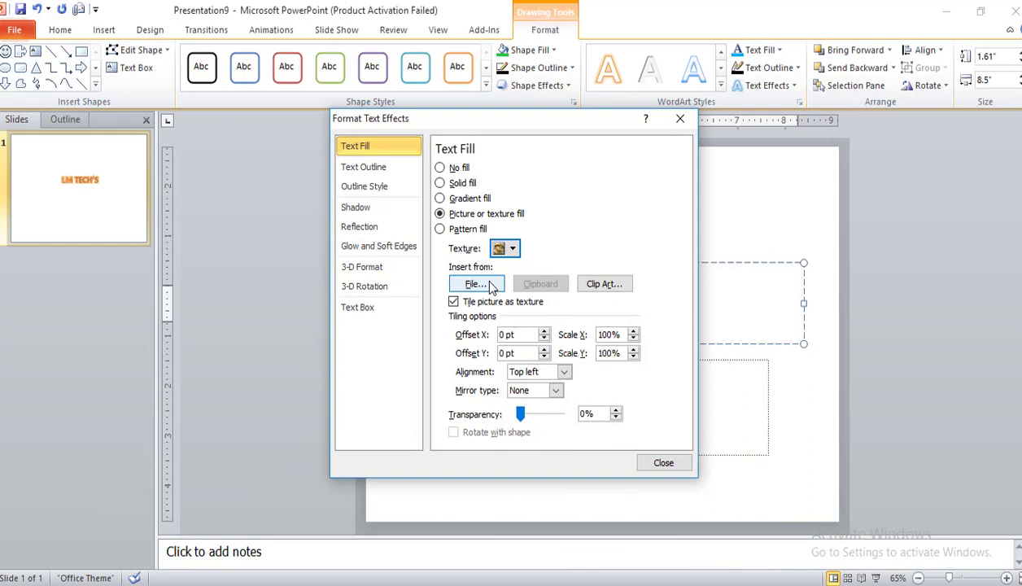
Switch to a horizontal-lines pattern fill, black foreground on purple background, and close the dialog
left_click(459, 229)
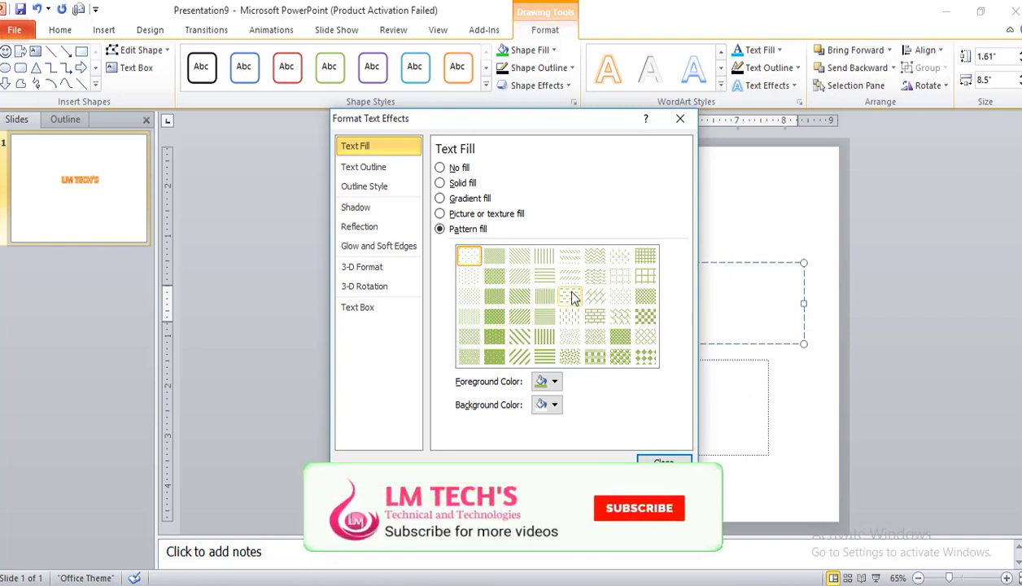
left_click(645, 259)
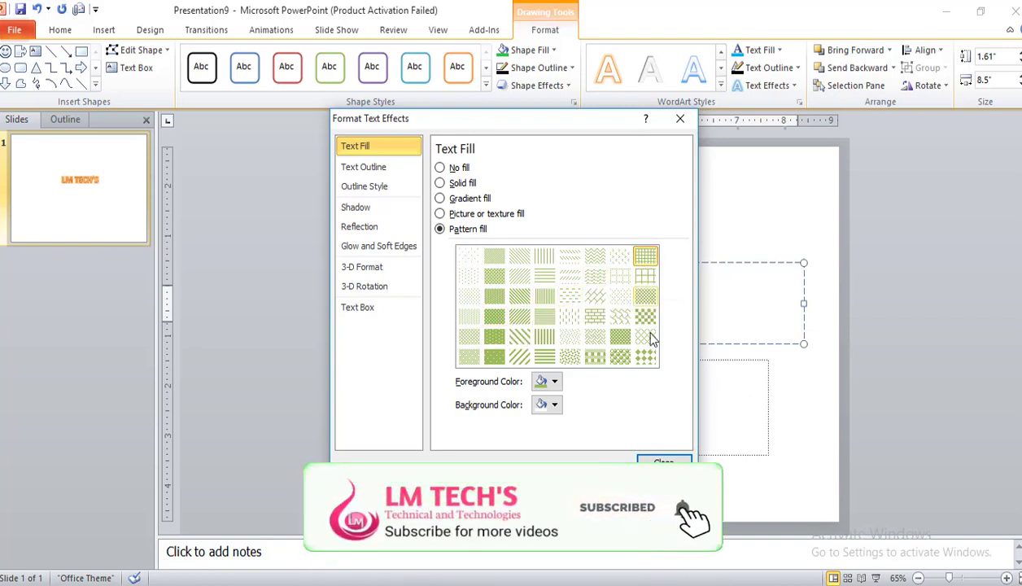
left_click(543, 358)
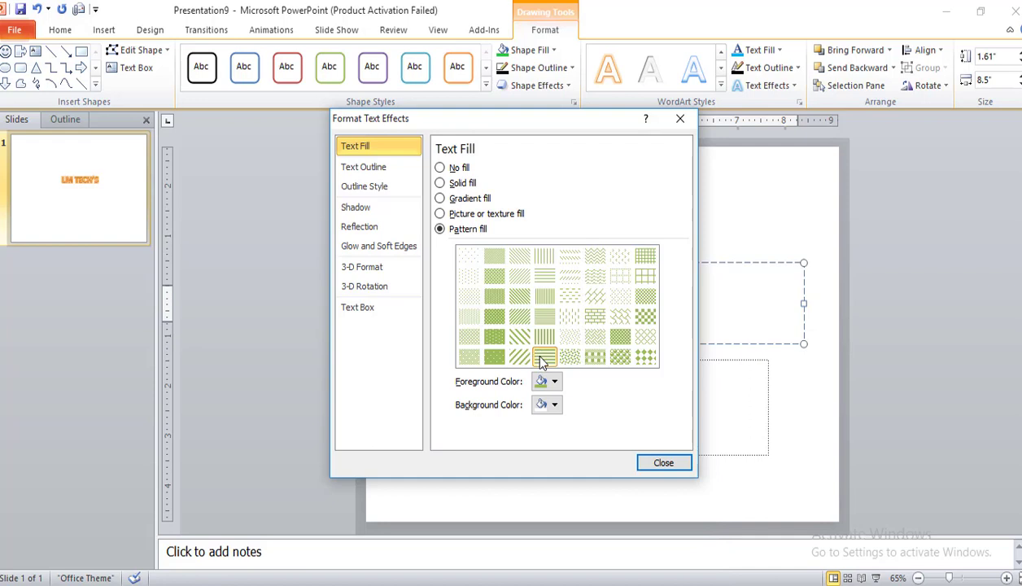
left_click(555, 383)
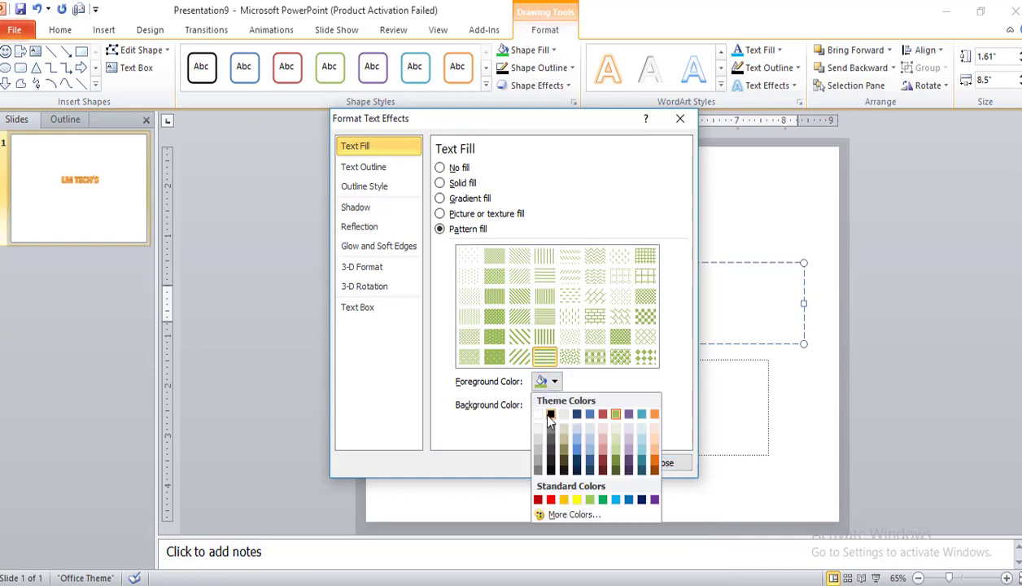
left_click(550, 415)
left_click(554, 405)
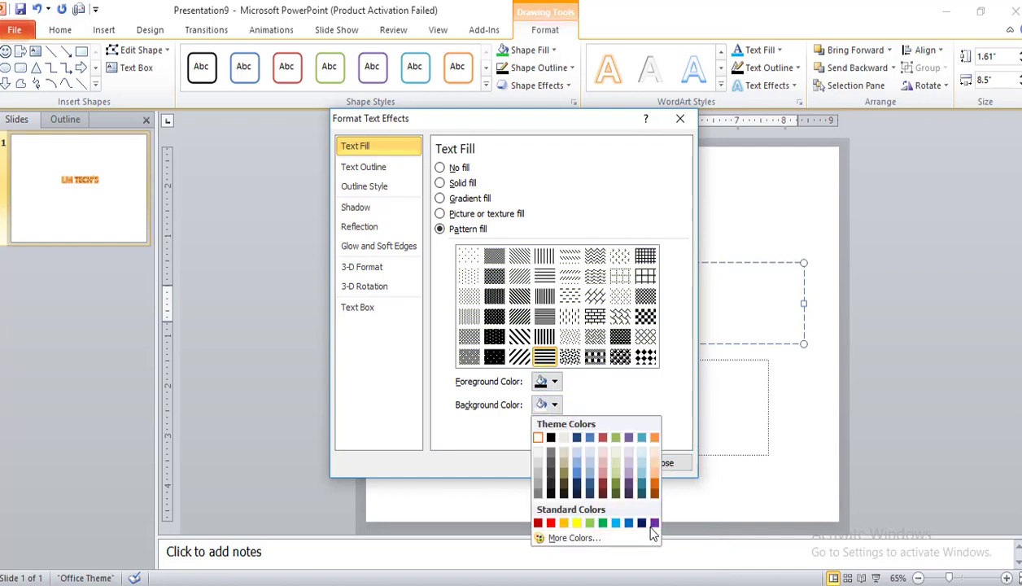
left_click(655, 523)
left_click(658, 464)
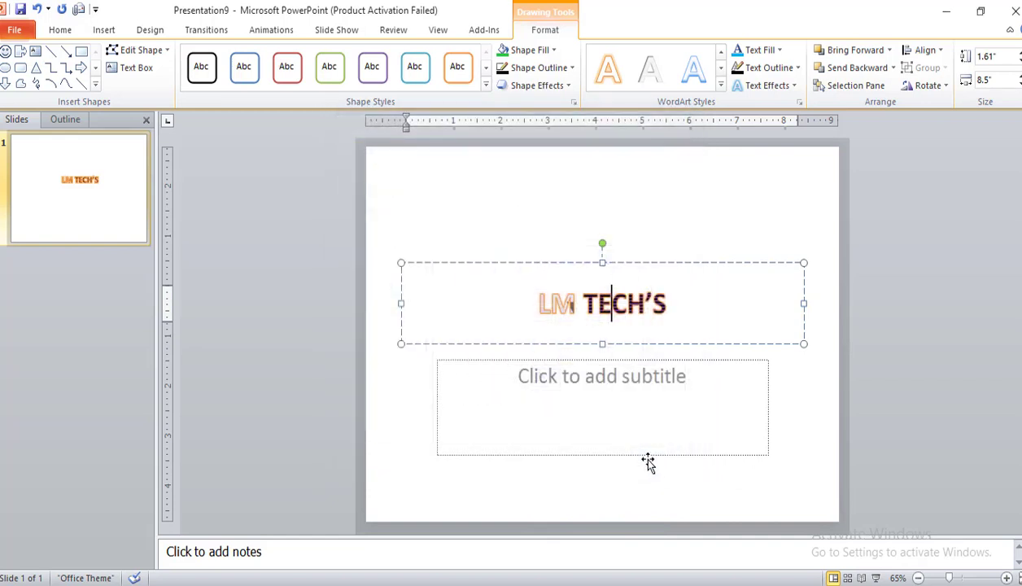
Select the whole LM TECH'S title and apply a pale outlined WordArt style
double_click(607, 307)
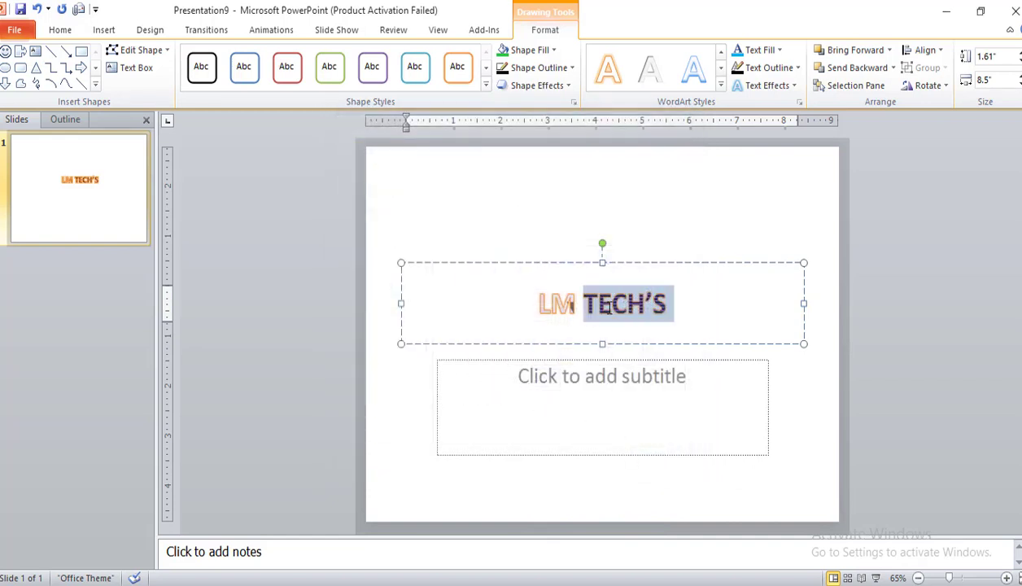
left_click(602, 308)
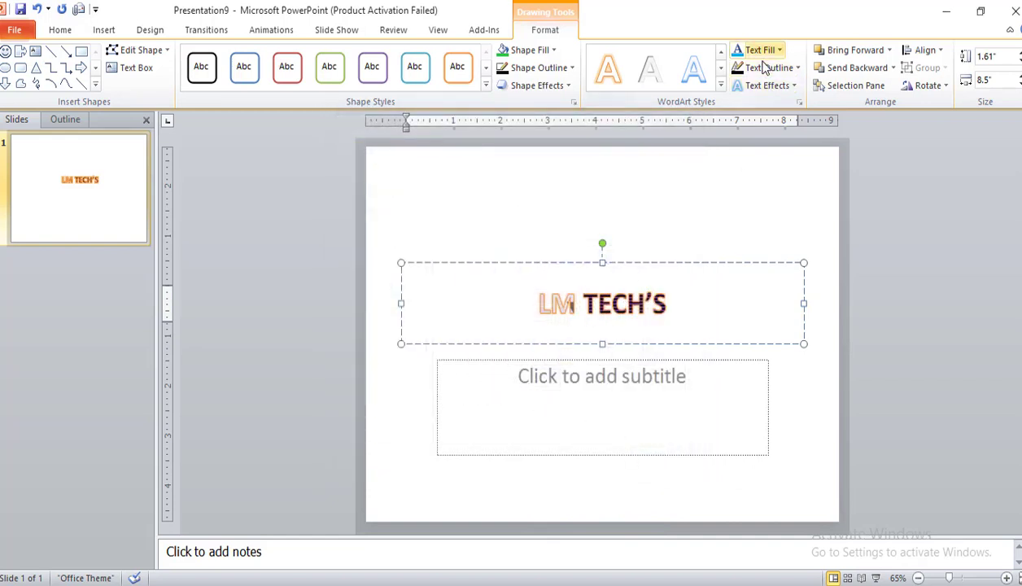
left_click_drag(684, 298, 545, 212)
left_click(650, 68)
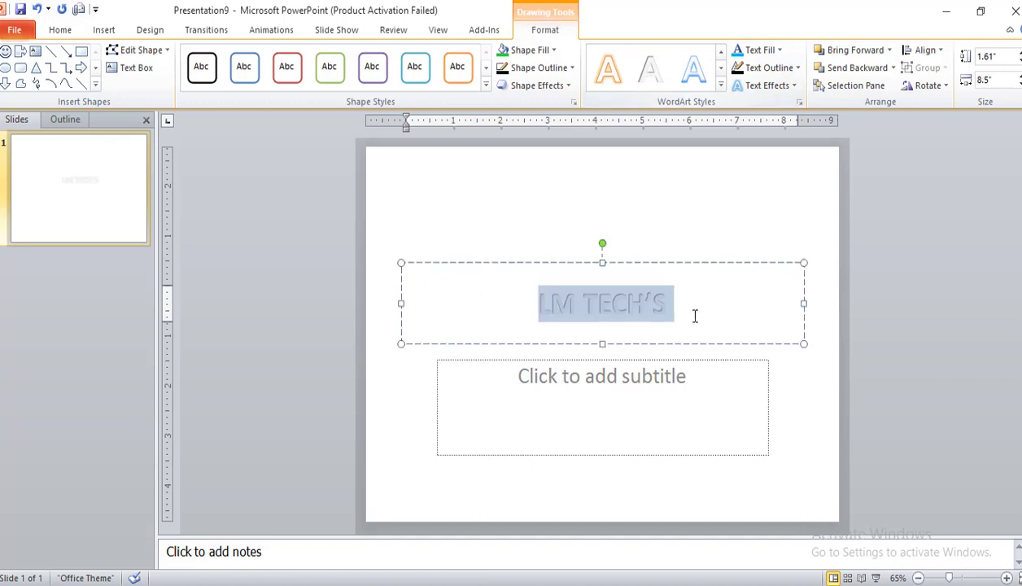
Give the title a dark text outline and the black WordArt style
left_click(761, 70)
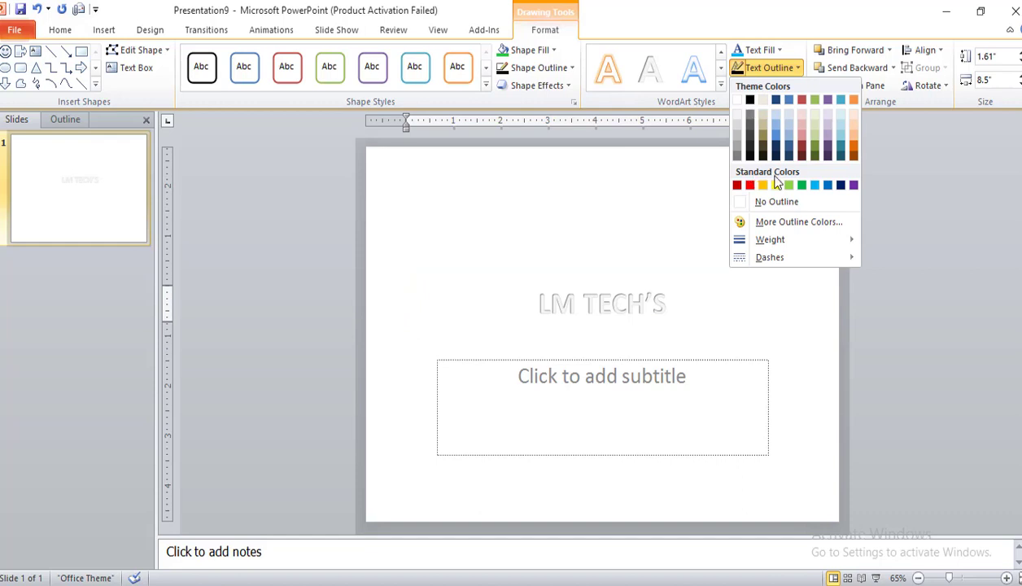
left_click(771, 146)
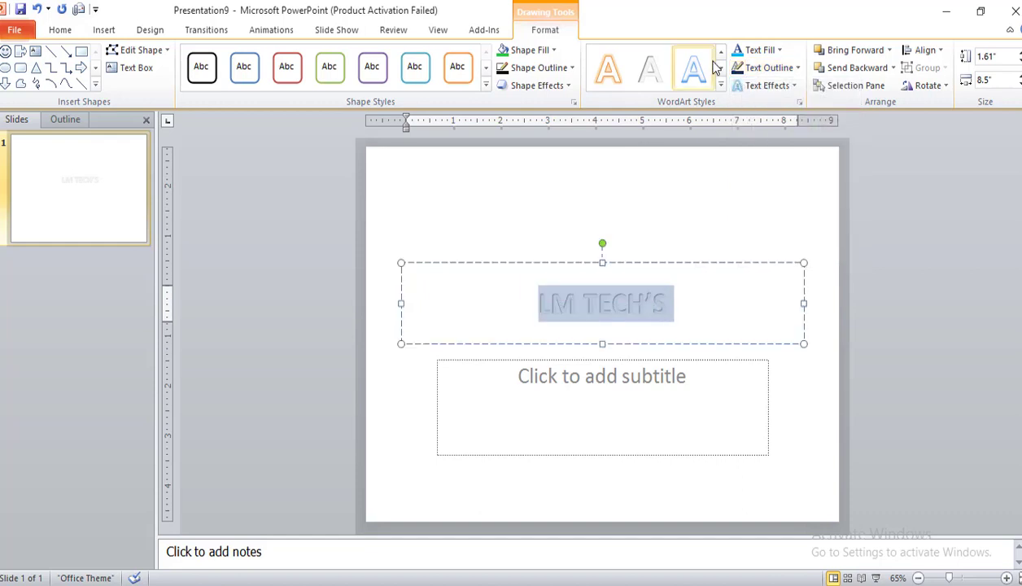
left_click(721, 85)
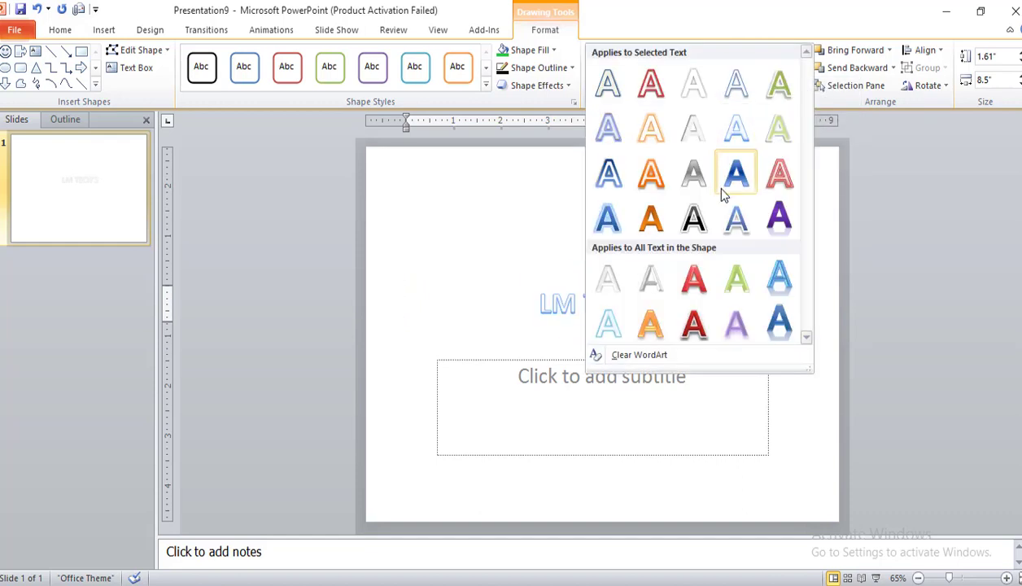
left_click(693, 231)
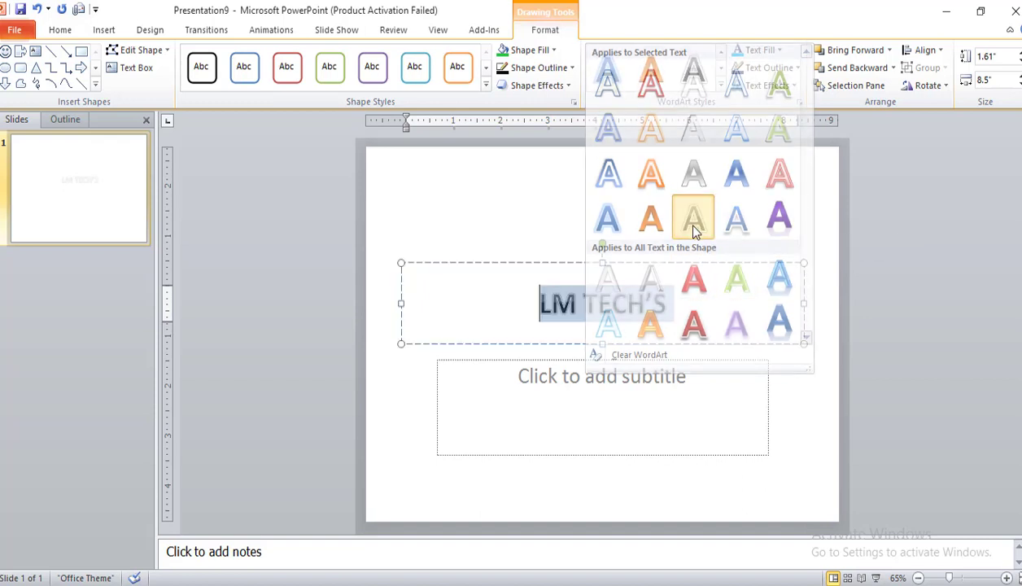
left_click(769, 68)
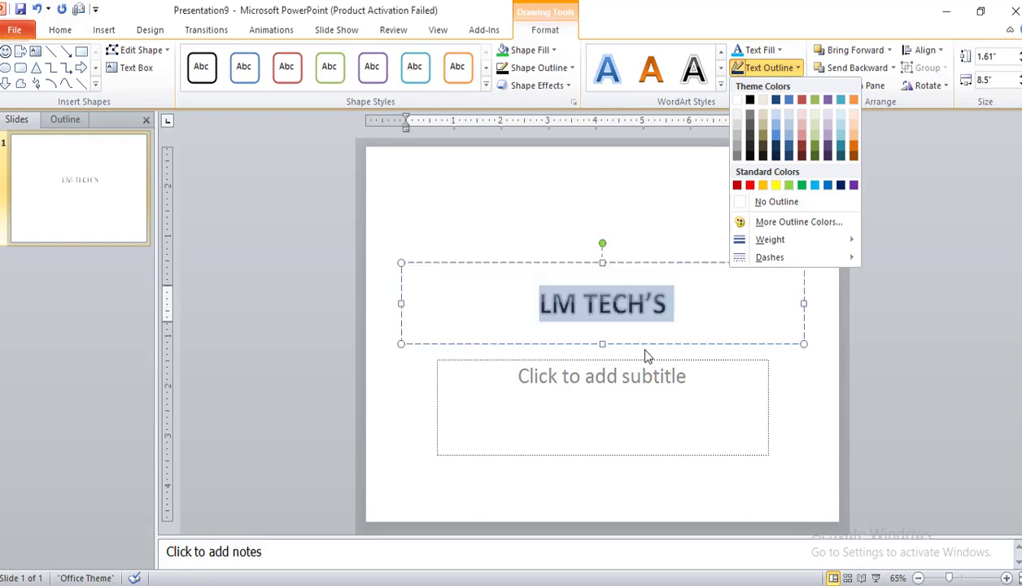
Set the title's text outline weight to 3 pt and make it dashed
left_click(672, 297)
left_click(773, 68)
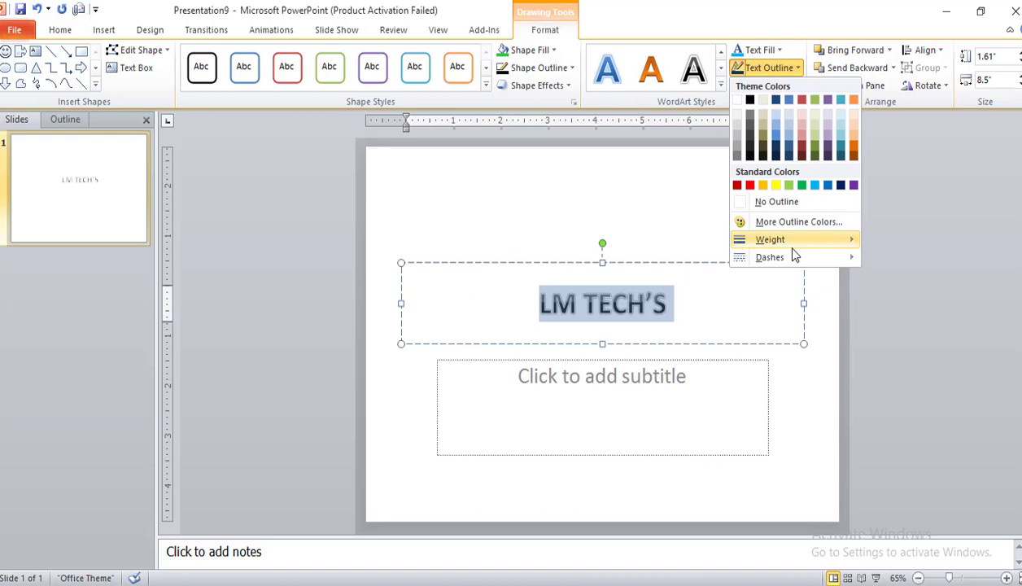
mouse_move(804, 238)
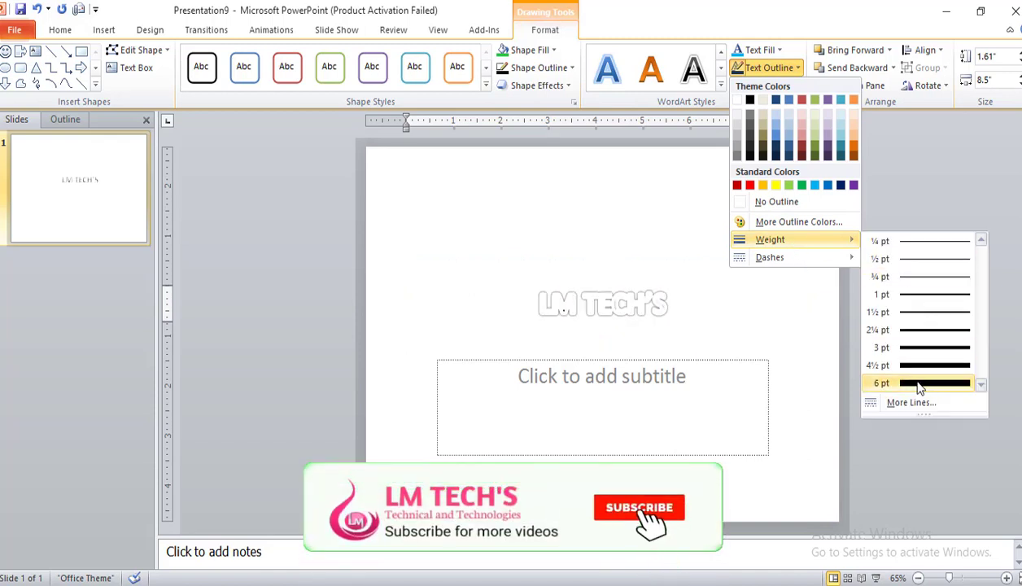
left_click(906, 348)
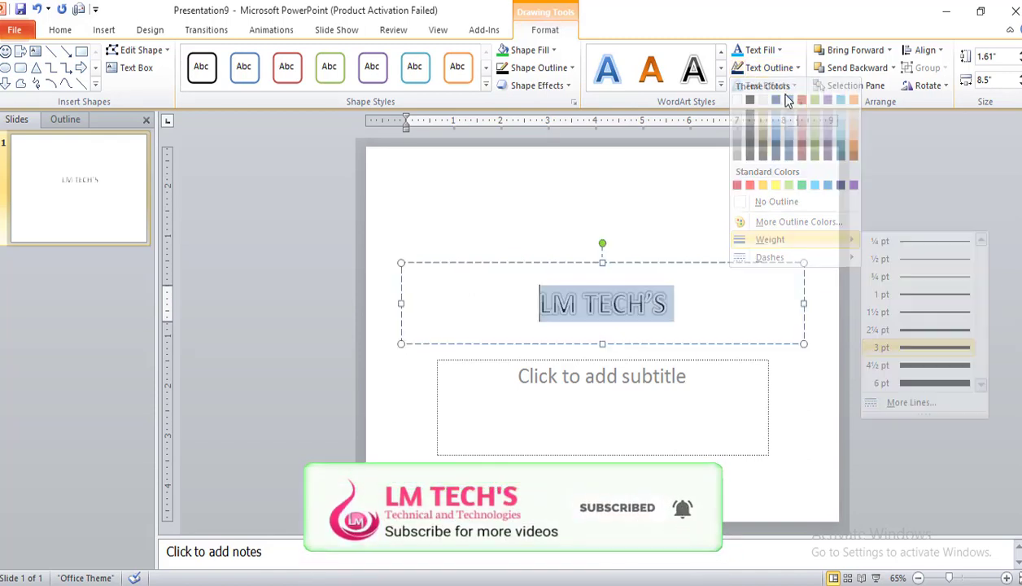
left_click(757, 66)
mouse_move(778, 266)
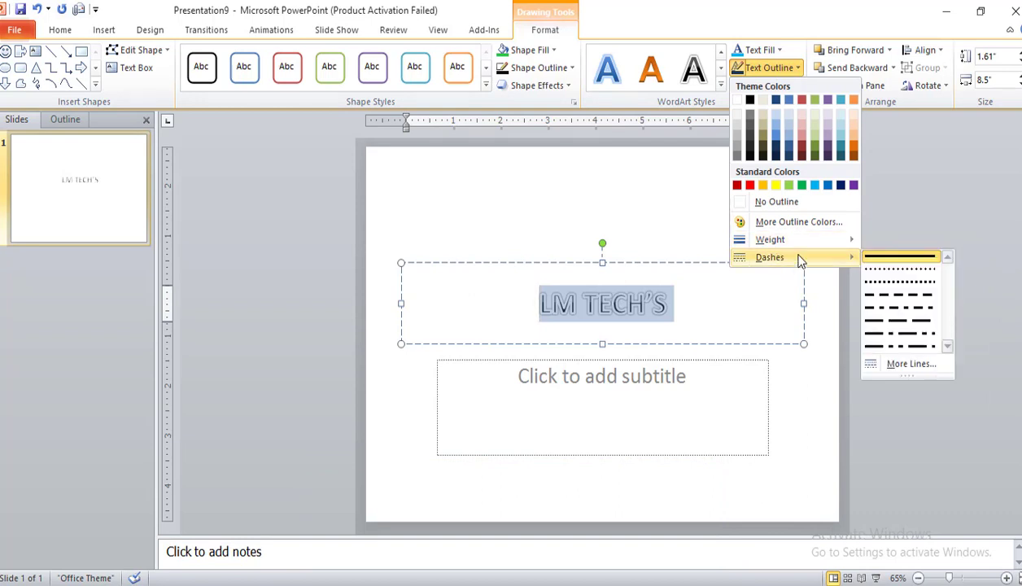
left_click(907, 315)
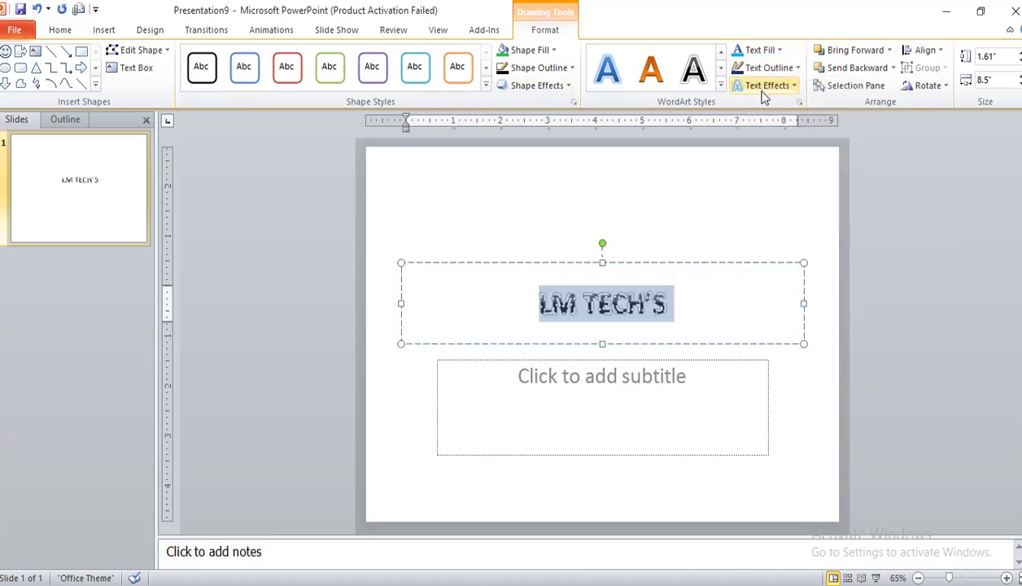
Apply the first Perspective shadow preset to the title
left_click(759, 88)
mouse_move(773, 118)
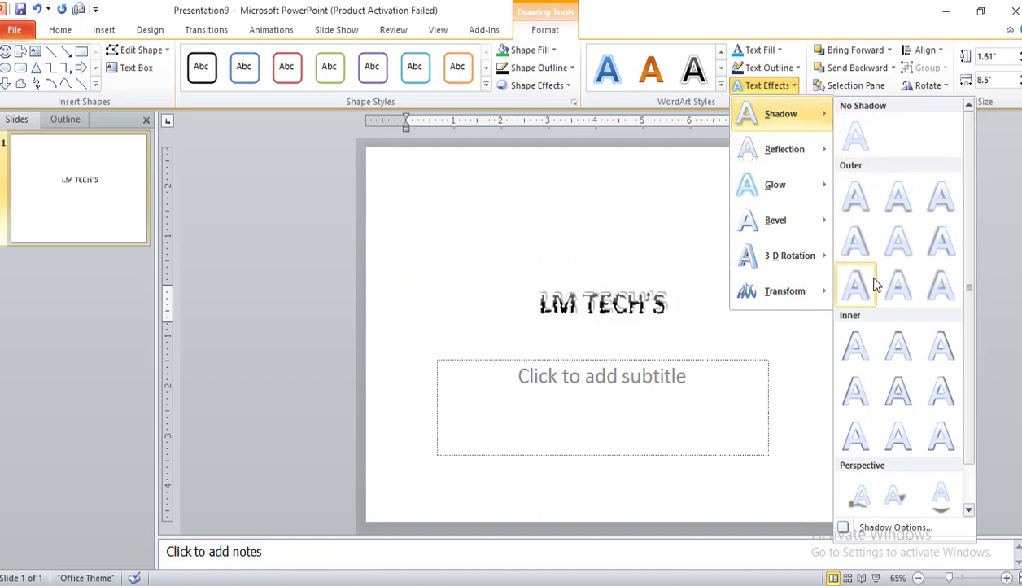
scroll(875, 284, "down", 1)
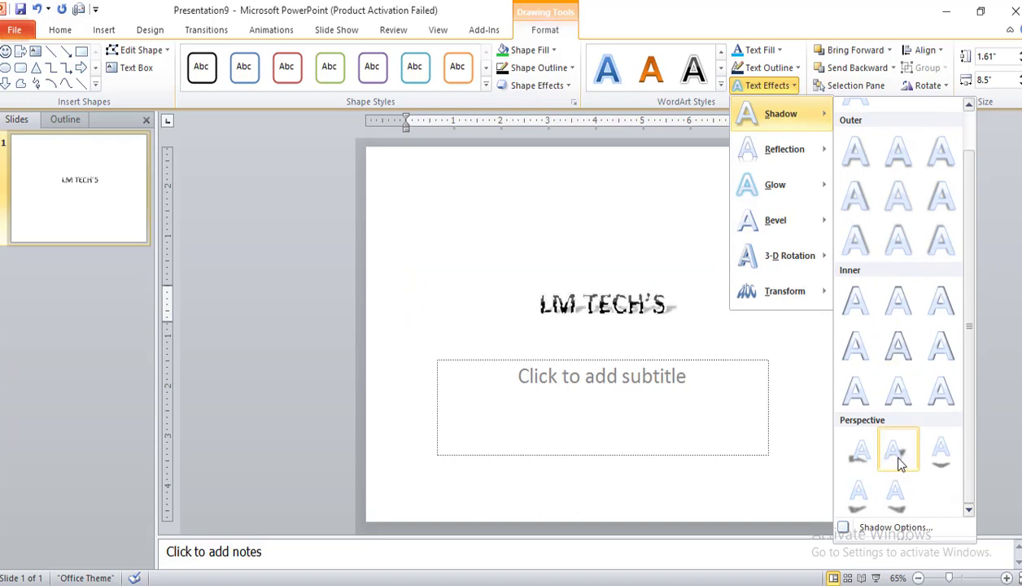
left_click(852, 461)
Select the whole title and add a reflection variation beneath it
left_click(652, 302)
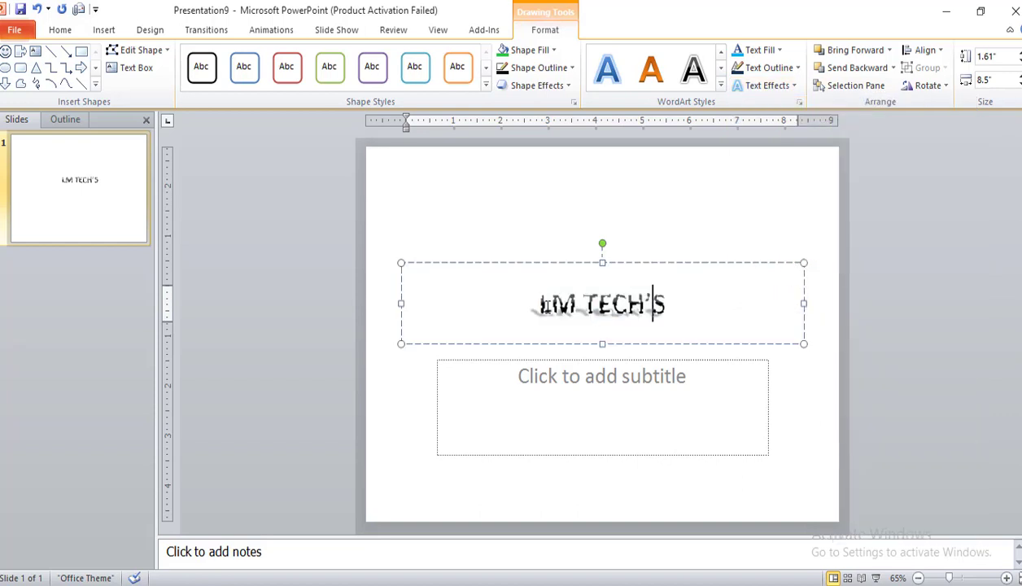
triple_click(515, 304)
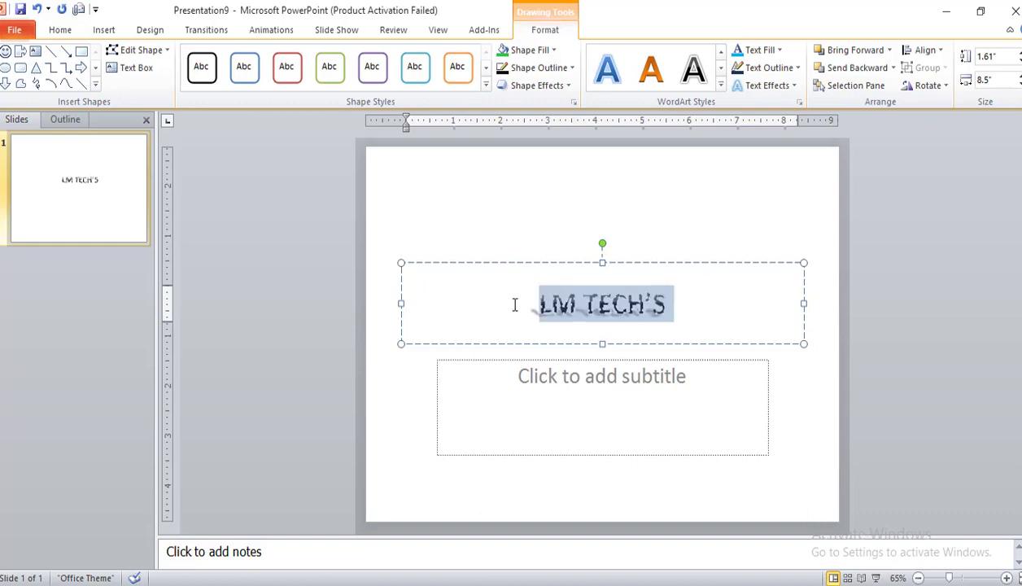
left_click(769, 86)
mouse_move(780, 152)
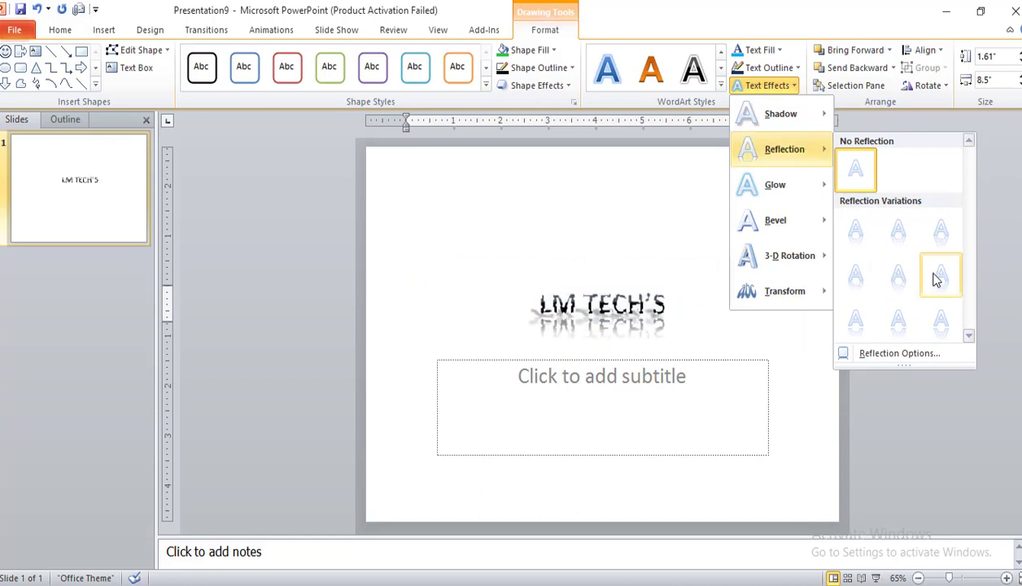
left_click(940, 324)
left_click(768, 86)
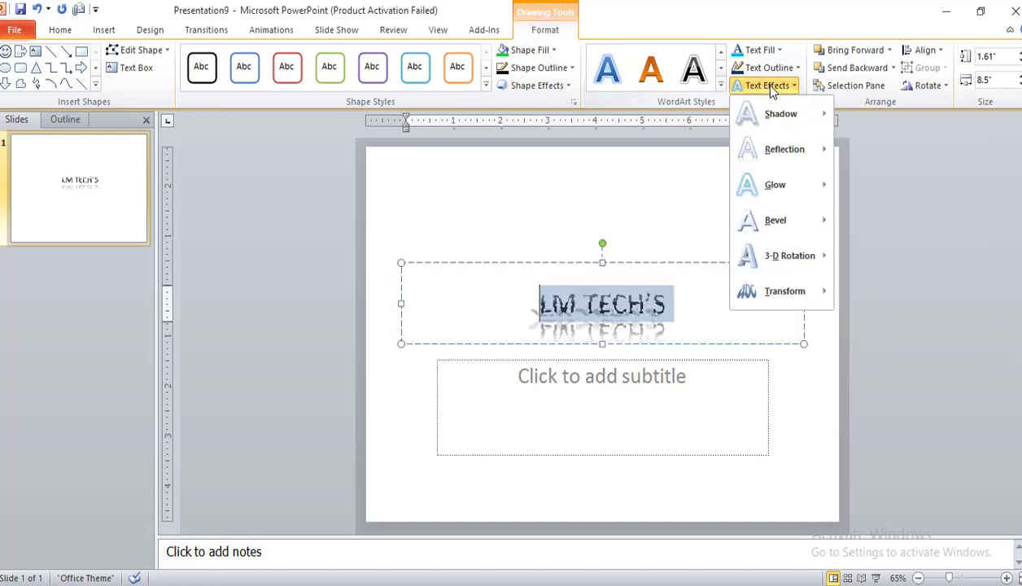
mouse_move(787, 188)
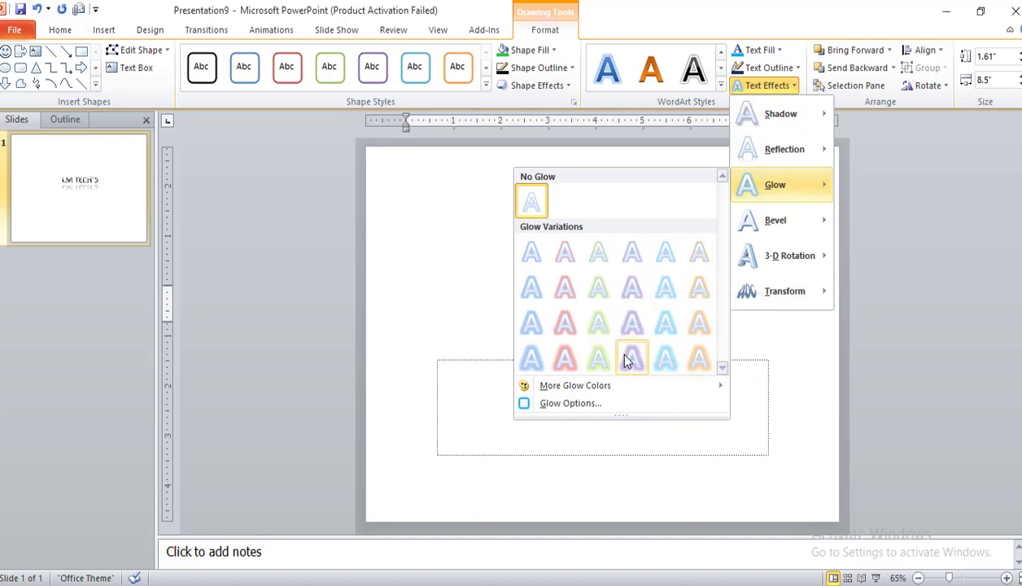
Give the title an orange glow, then browse the Bevel and 3-D Rotation effects
mouse_move(578, 393)
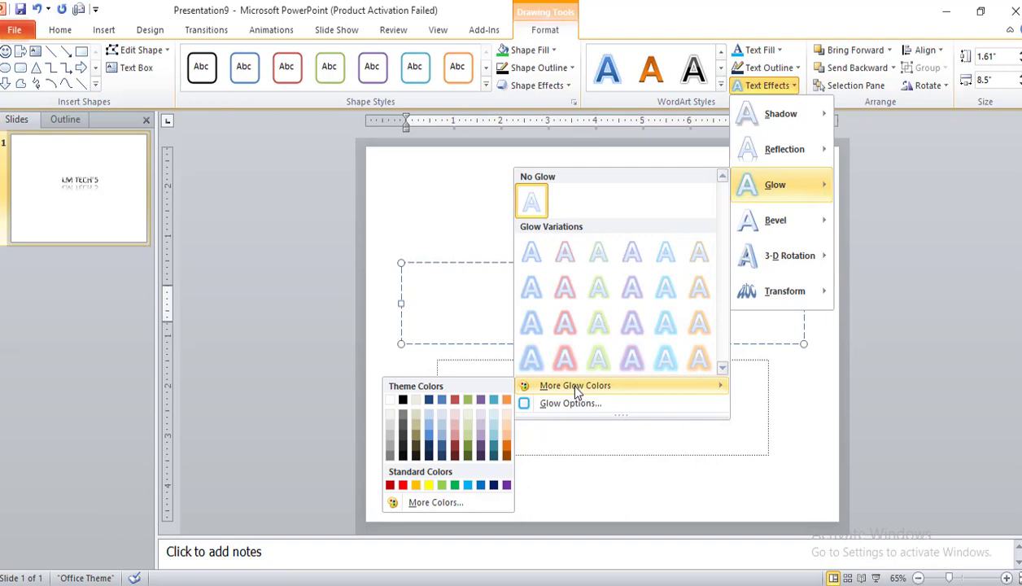
left_click(423, 485)
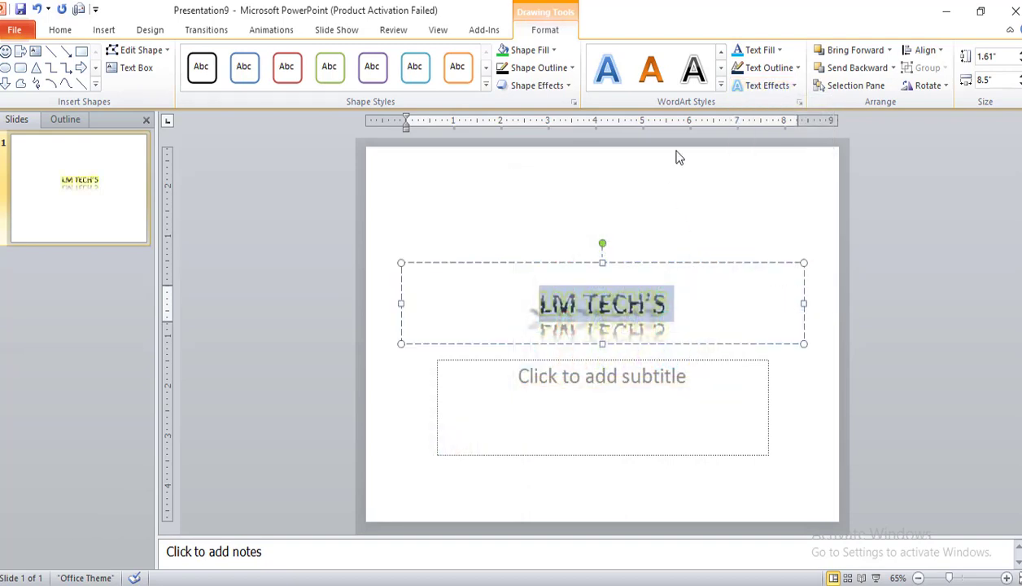
left_click(764, 86)
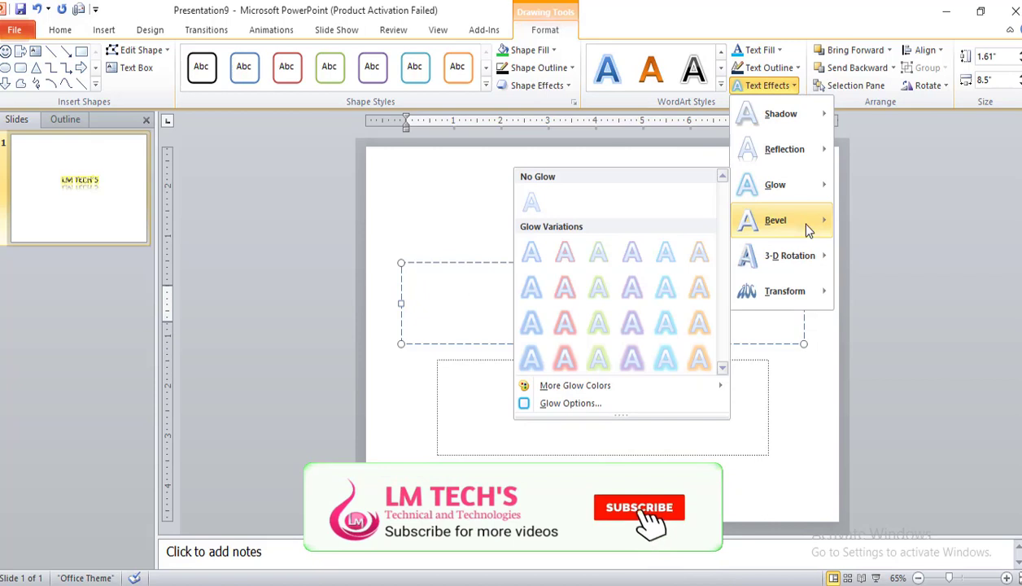
mouse_move(804, 234)
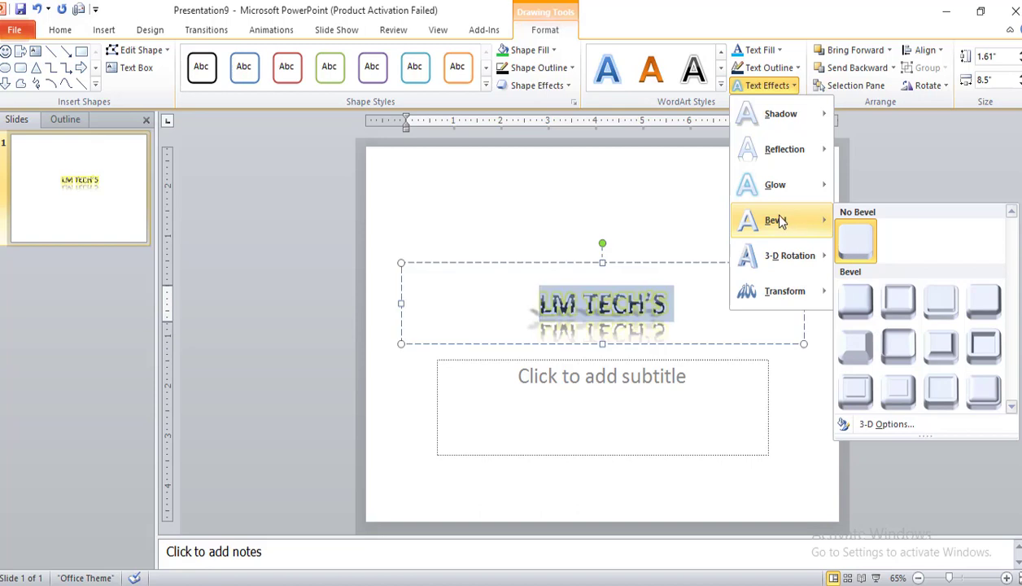
mouse_move(809, 257)
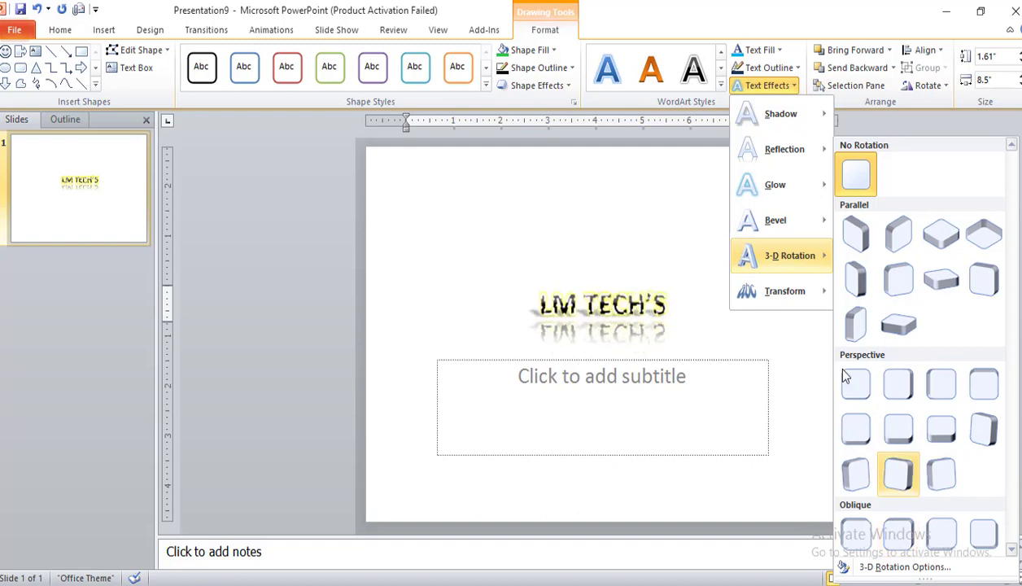
mouse_move(764, 293)
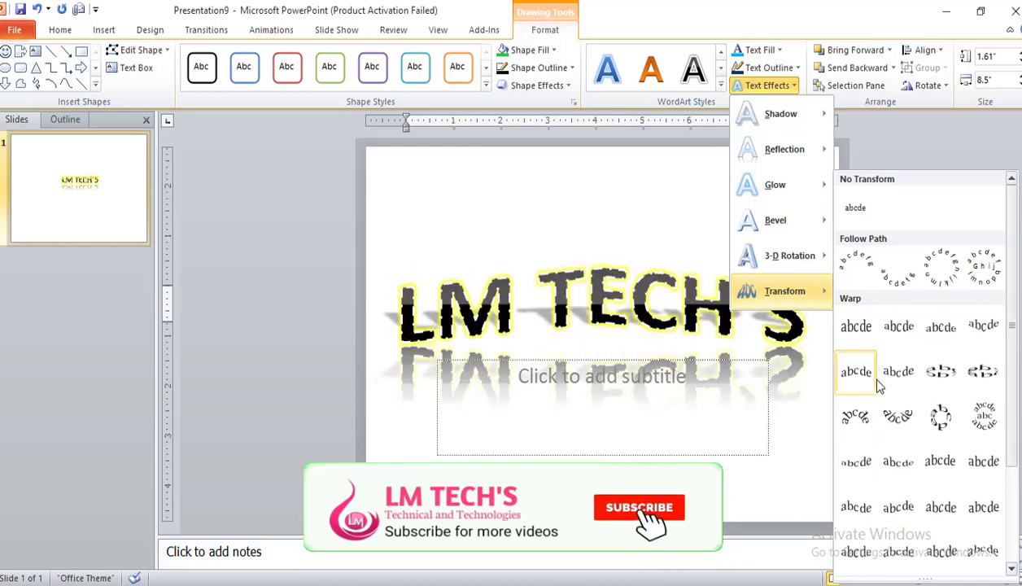
Apply a wave Warp transform to the LM TECH'S title, then click into the subtitle
left_click(940, 511)
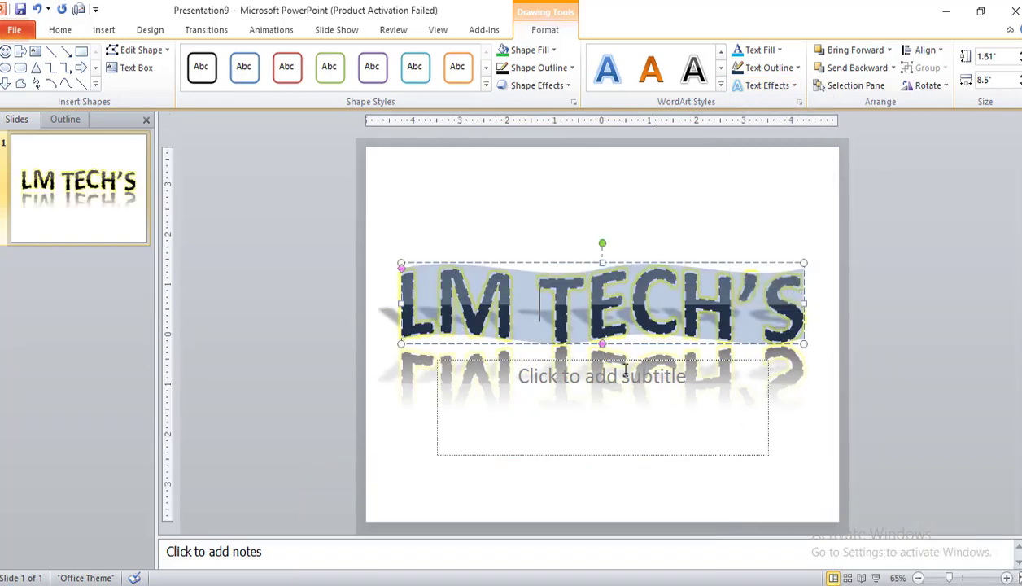
left_click(607, 319)
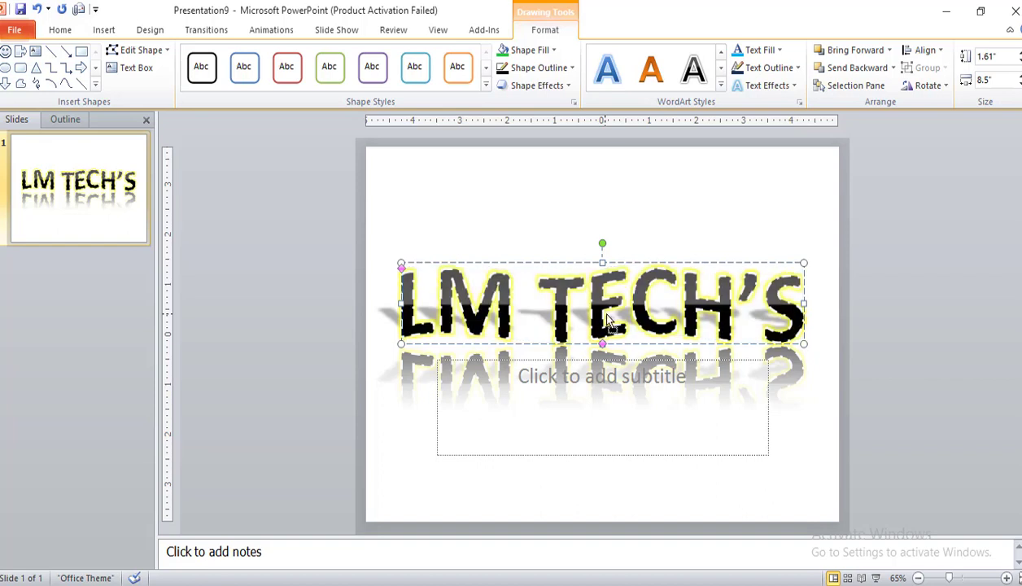
left_click(579, 408)
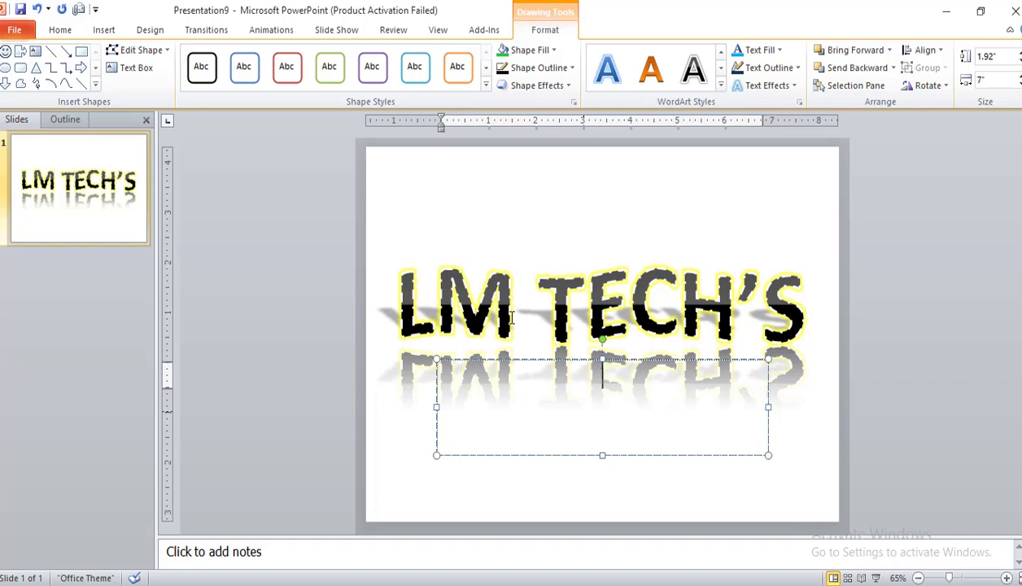
Select the slide 1 thumbnail to stop editing the LM TECH'S title slide text boxes
left_click(13, 154)
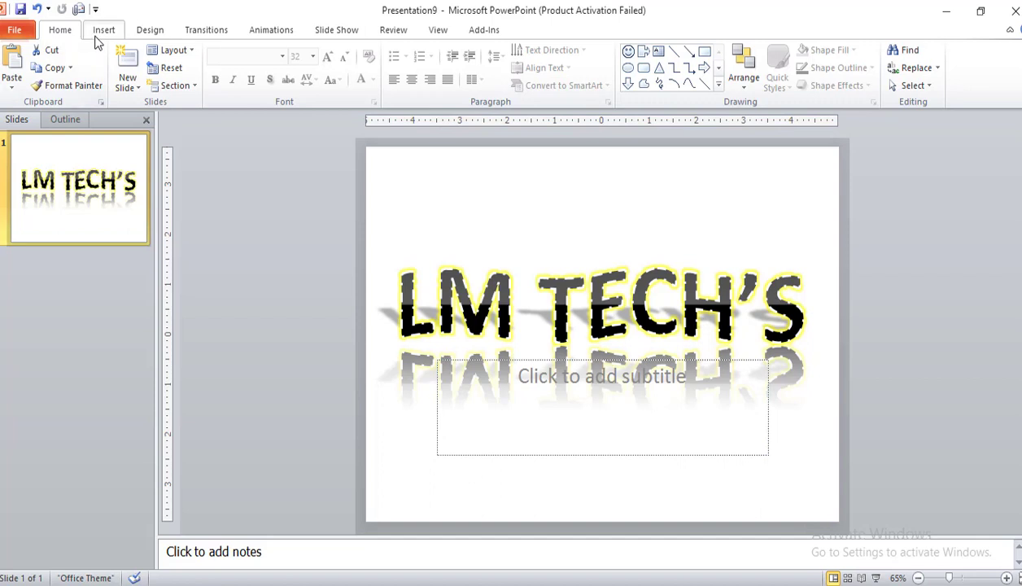
Add a second slide and draw a rectangle in the middle of it
left_click(128, 58)
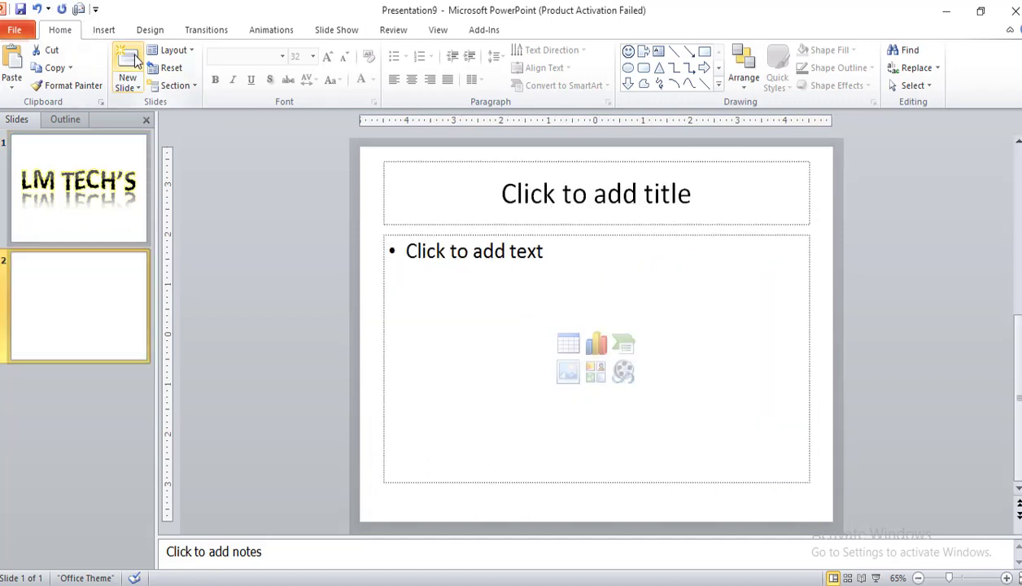
left_click(496, 345)
left_click(546, 30)
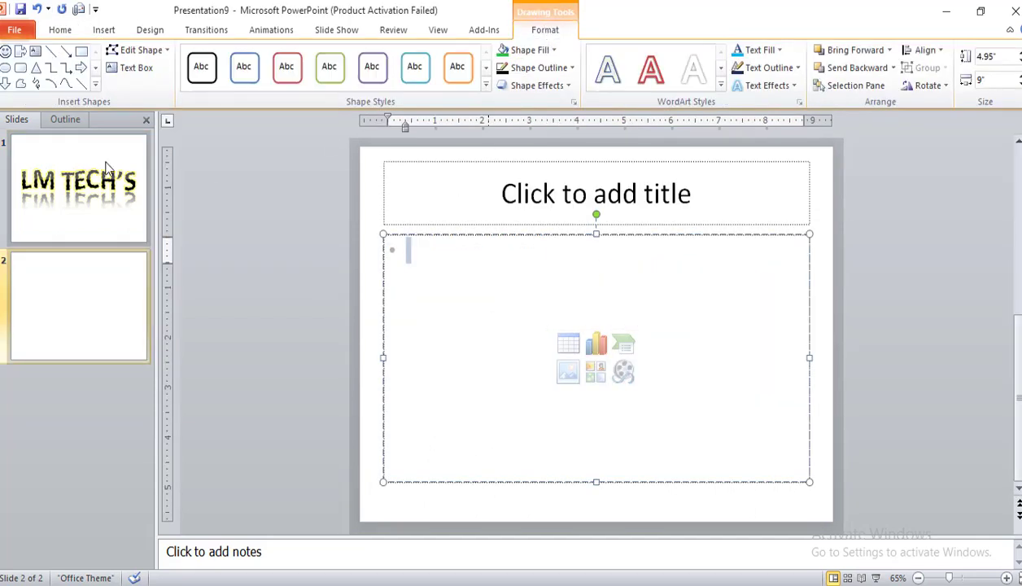
left_click(81, 50)
left_click_drag(443, 276, 683, 393)
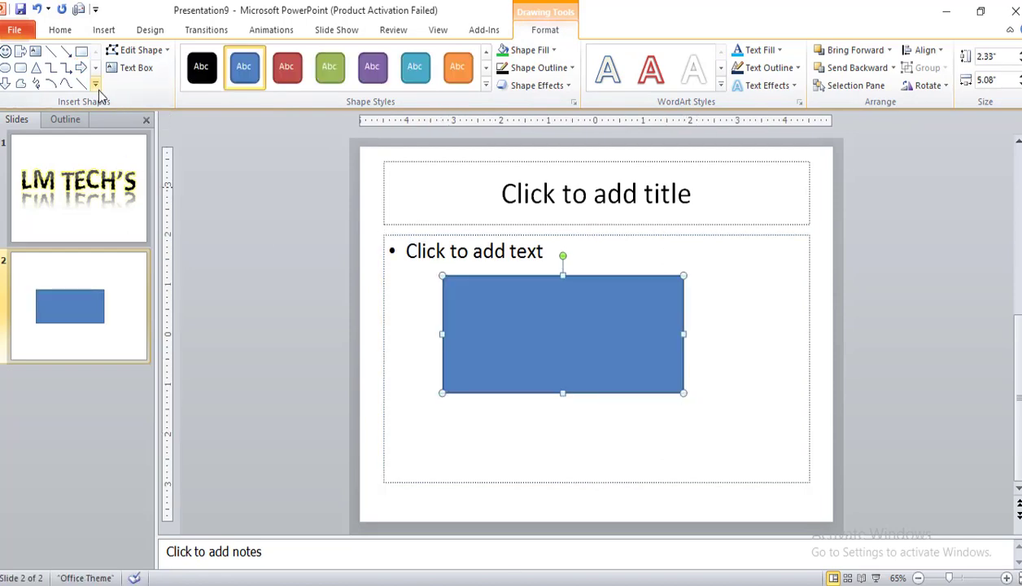
Draw a smiley face over the rectangle's lower right and colour it green
left_click(96, 85)
left_click(84, 107)
left_click_drag(580, 312, 747, 476)
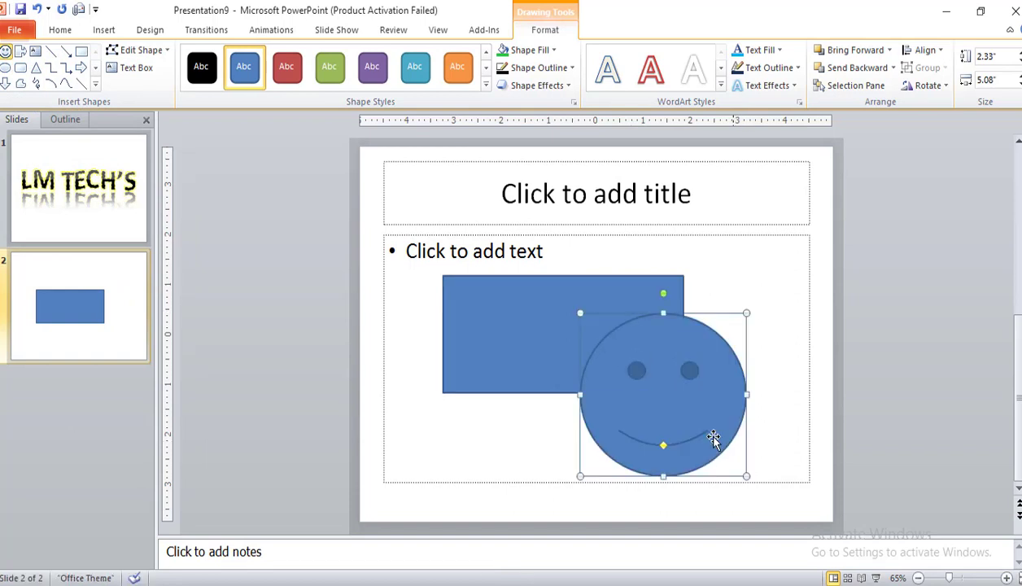
left_click(319, 84)
Give the rectangle a light purple gradient shape style, then deselect it
left_click(540, 375)
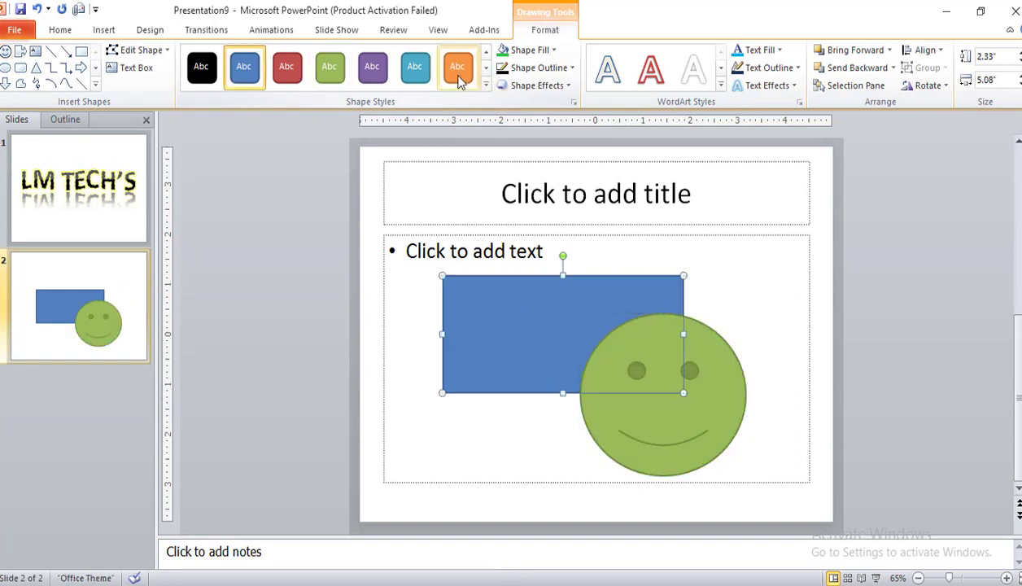
left_click(458, 74)
left_click(371, 71)
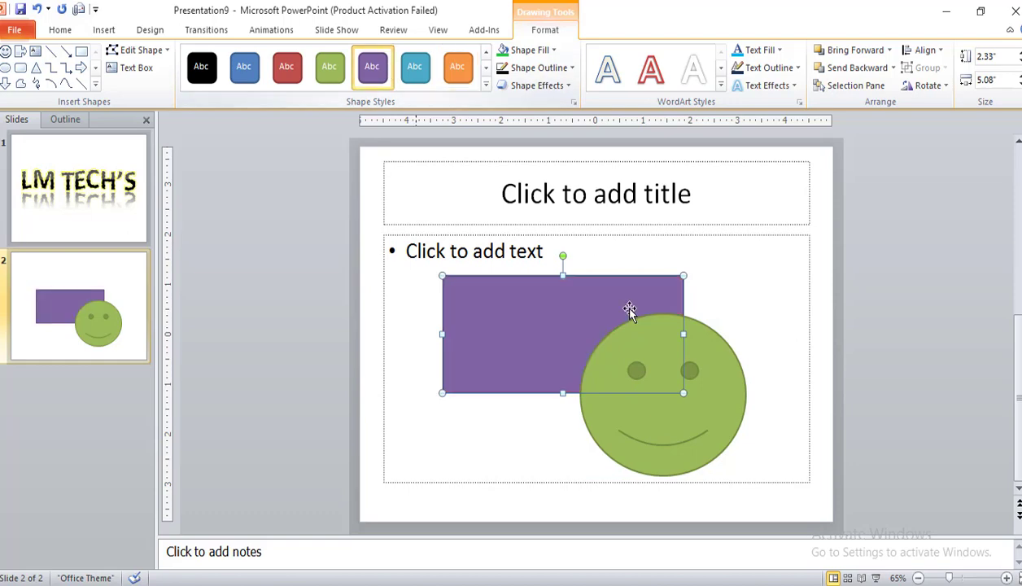
left_click(485, 84)
left_click(331, 210)
left_click(383, 81)
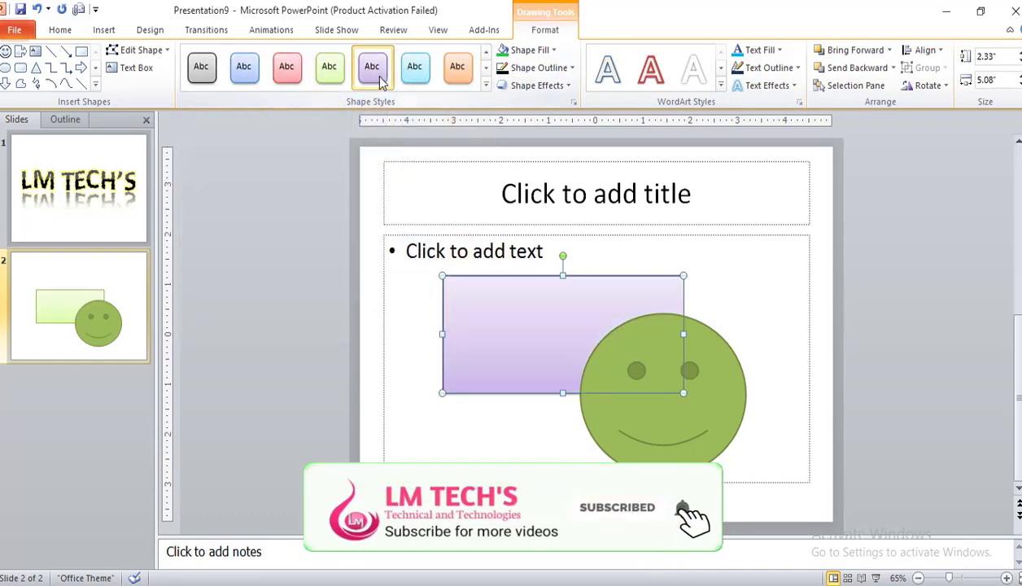
left_click(738, 342)
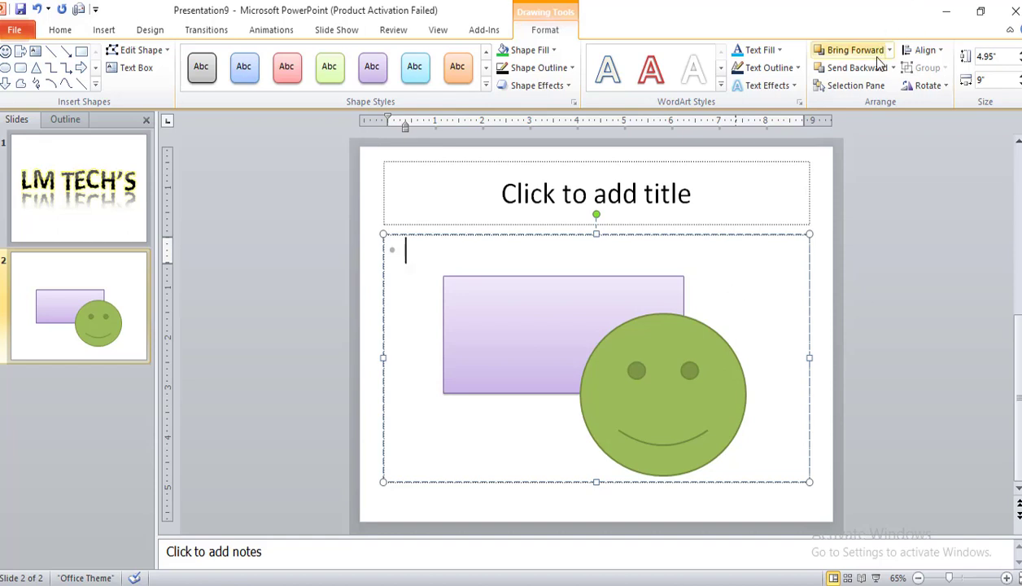
Bring the rectangle forward, send it back behind the smiley, and show the Selection Pane
left_click(656, 399)
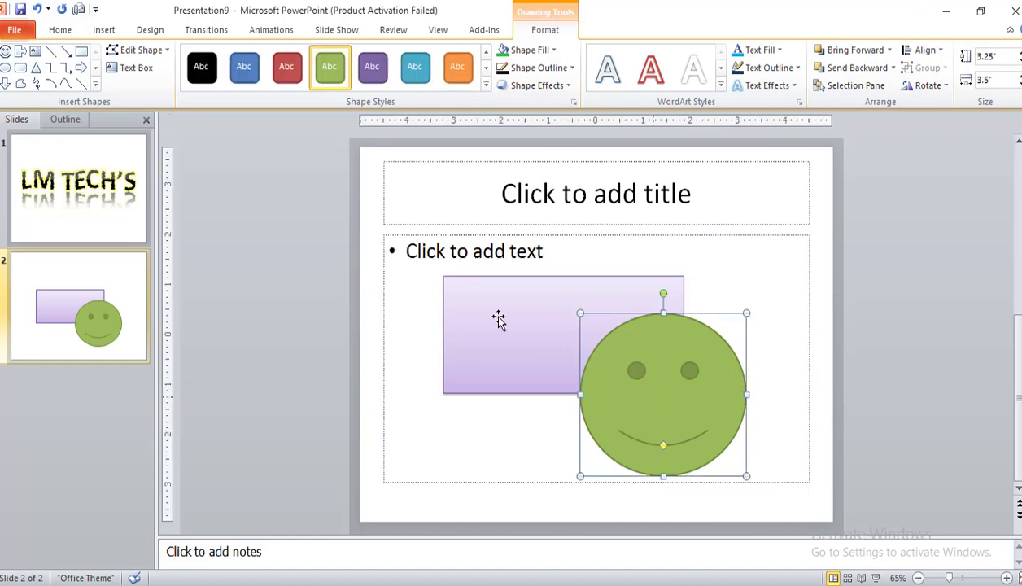
left_click(497, 337)
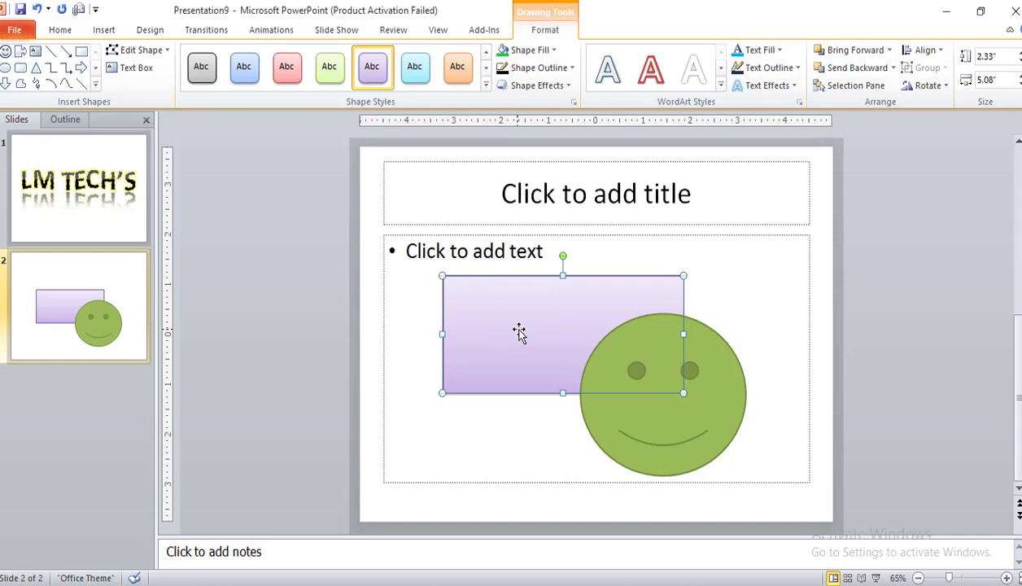
left_click(846, 53)
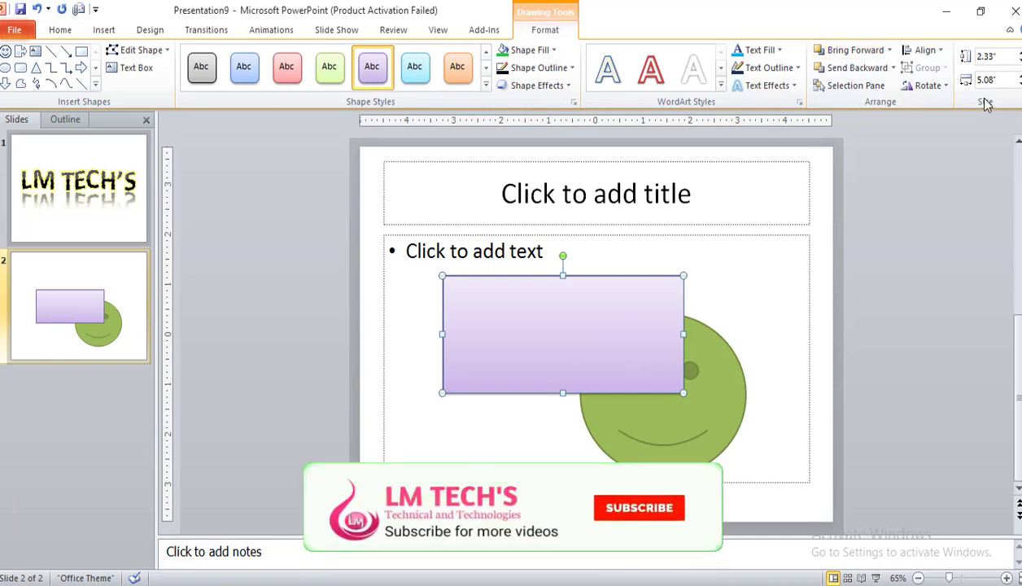
left_click(848, 70)
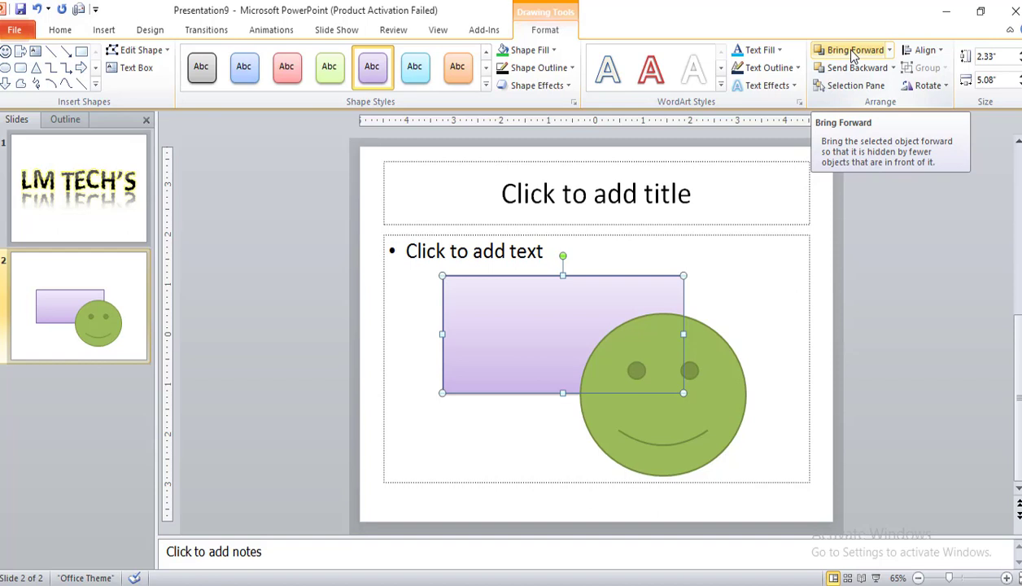
left_click(850, 85)
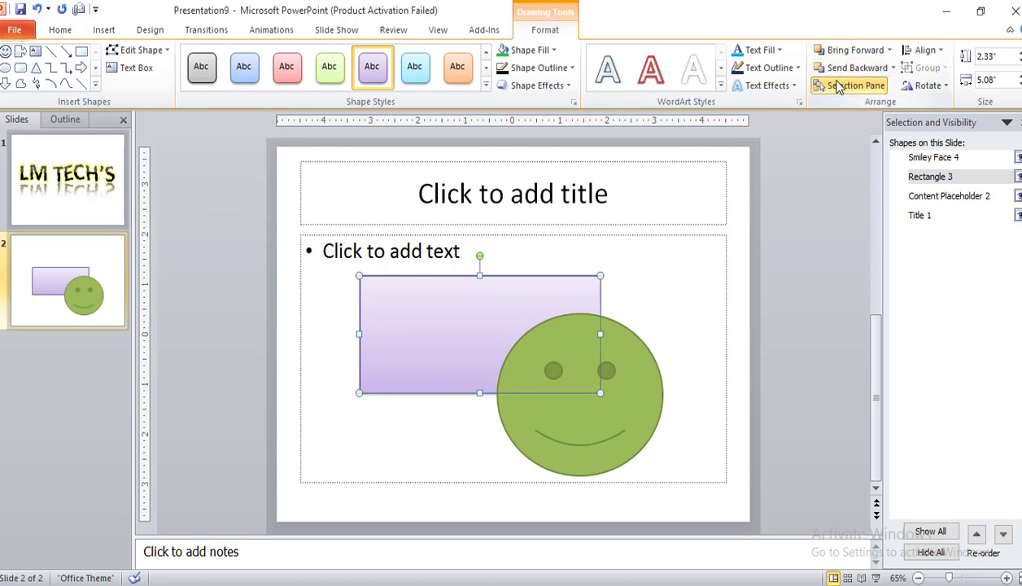
Toggle Smiley Face visibility off and on twice, then select it and show the Align options
left_click(1018, 157)
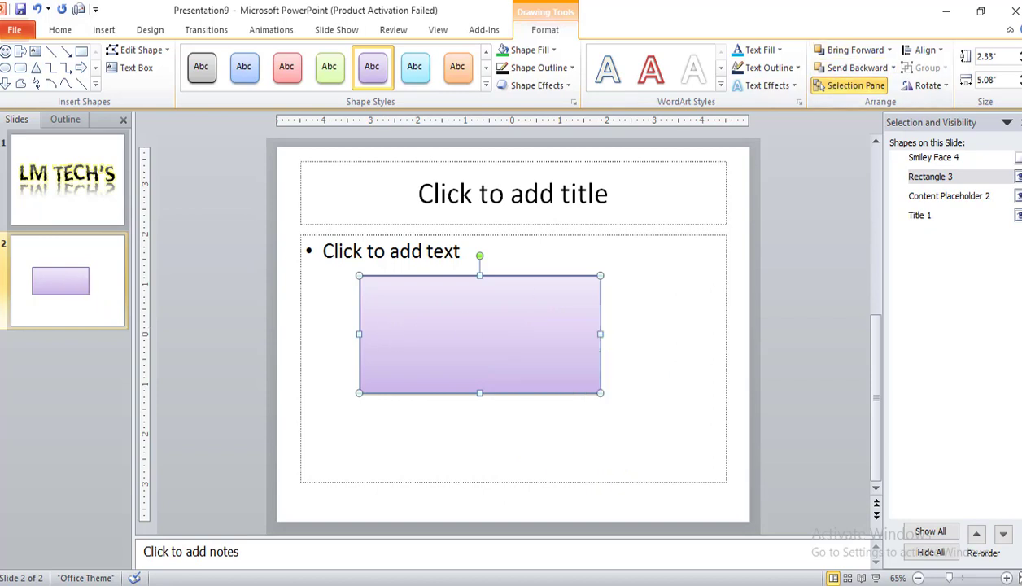
left_click(1018, 157)
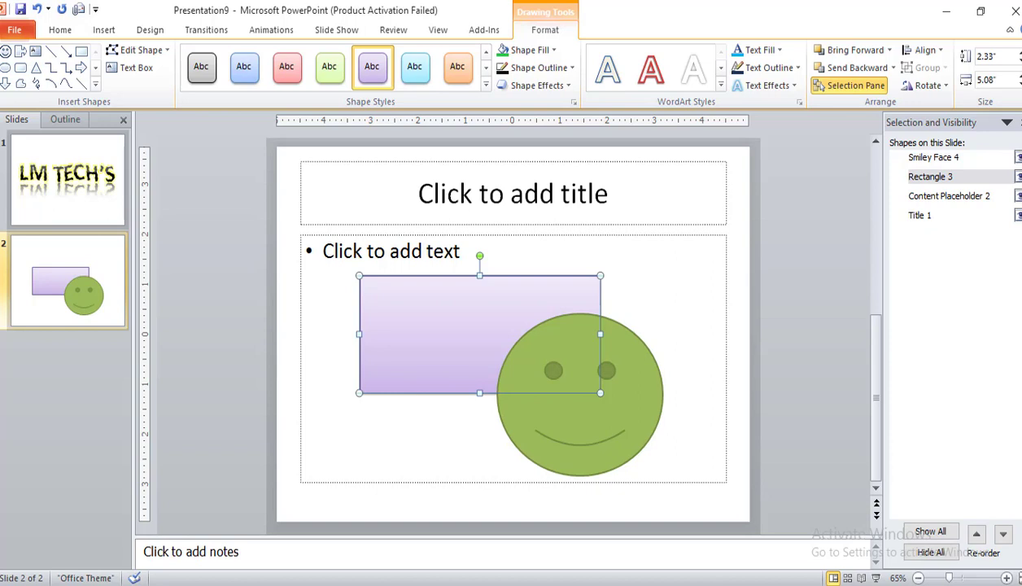
left_click(1018, 157)
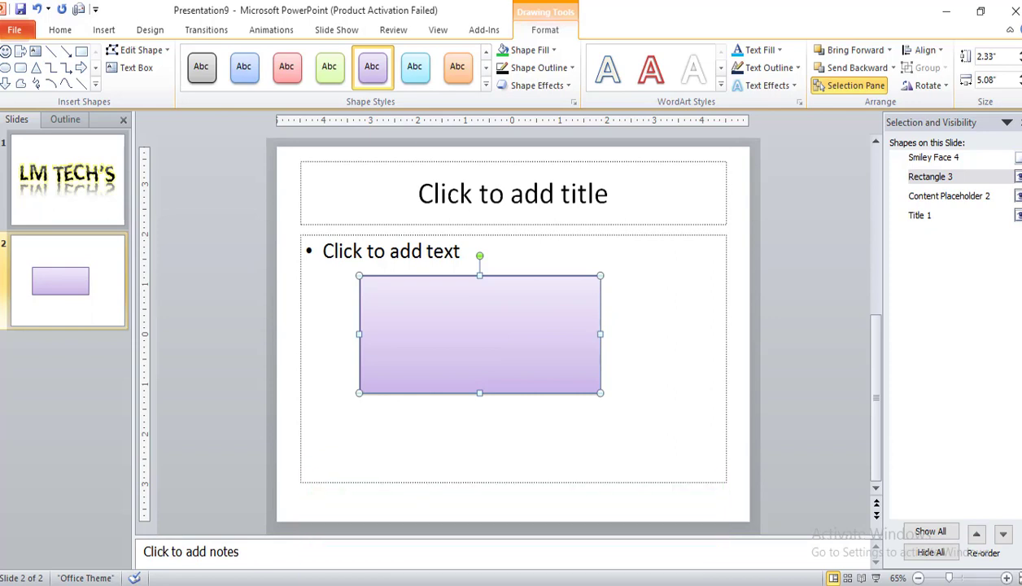
left_click(1018, 157)
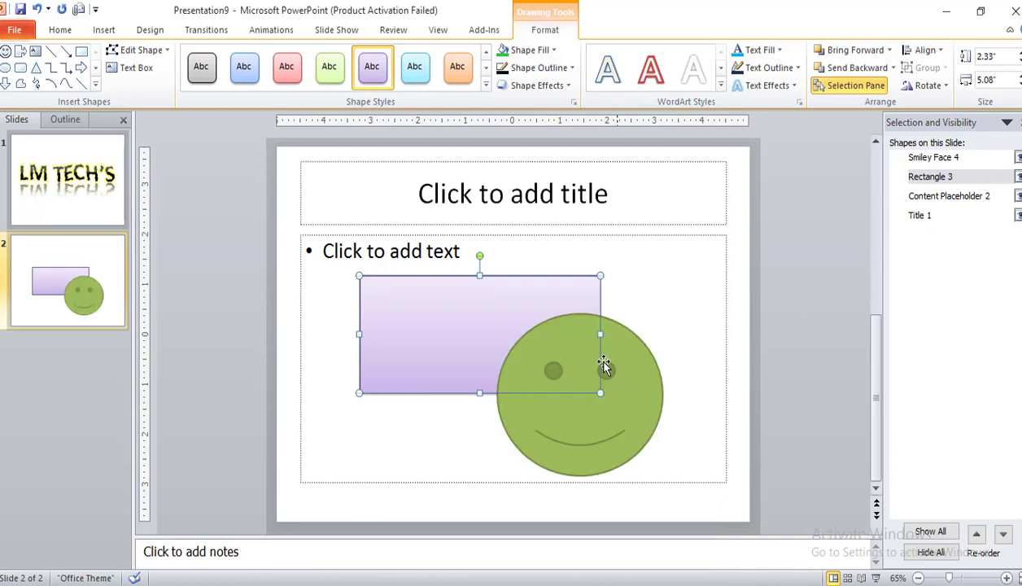
left_click(605, 393)
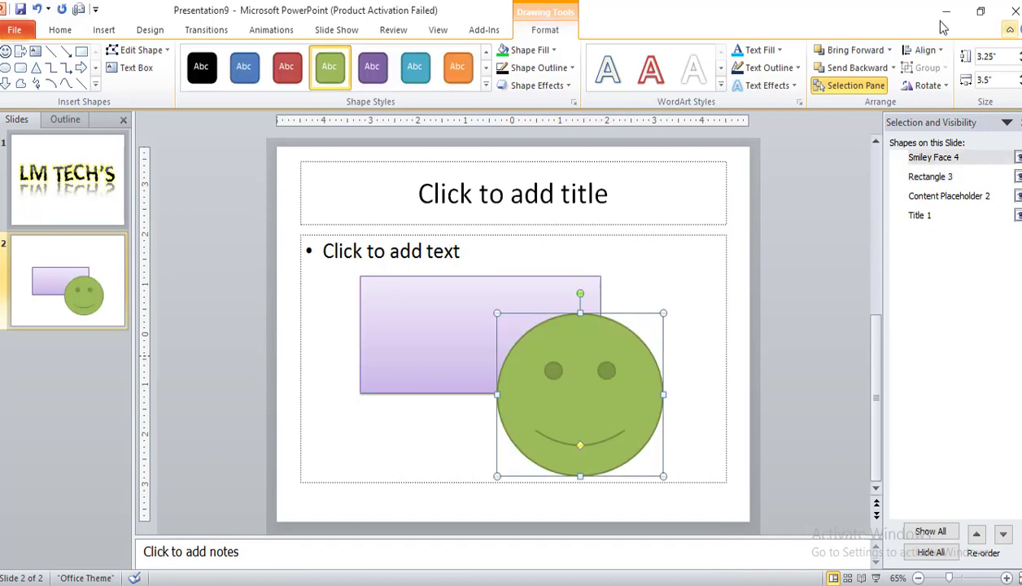
left_click(921, 50)
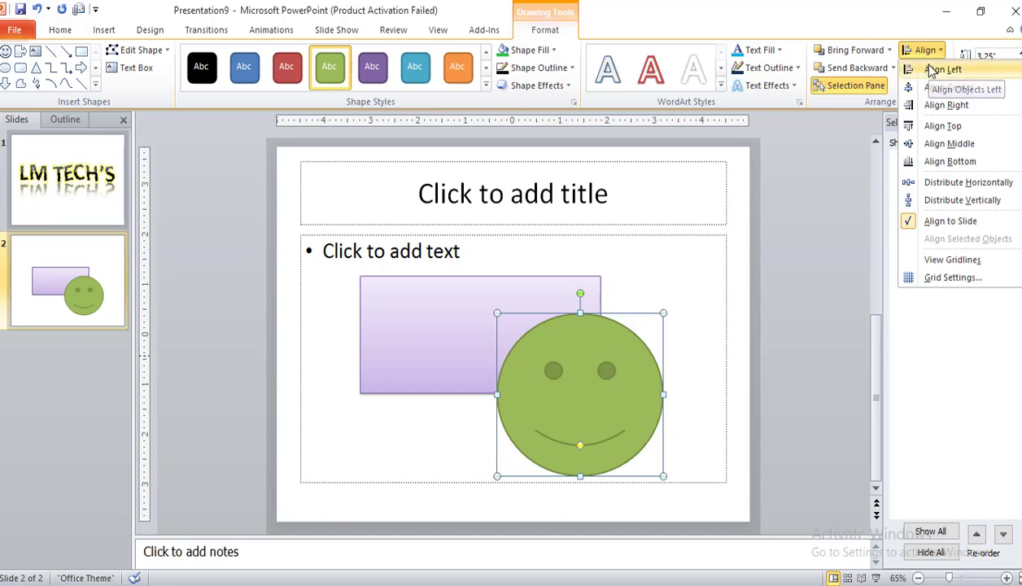
Align the smiley to the slide's left, centre, then right edge
left_click(932, 71)
left_click(925, 51)
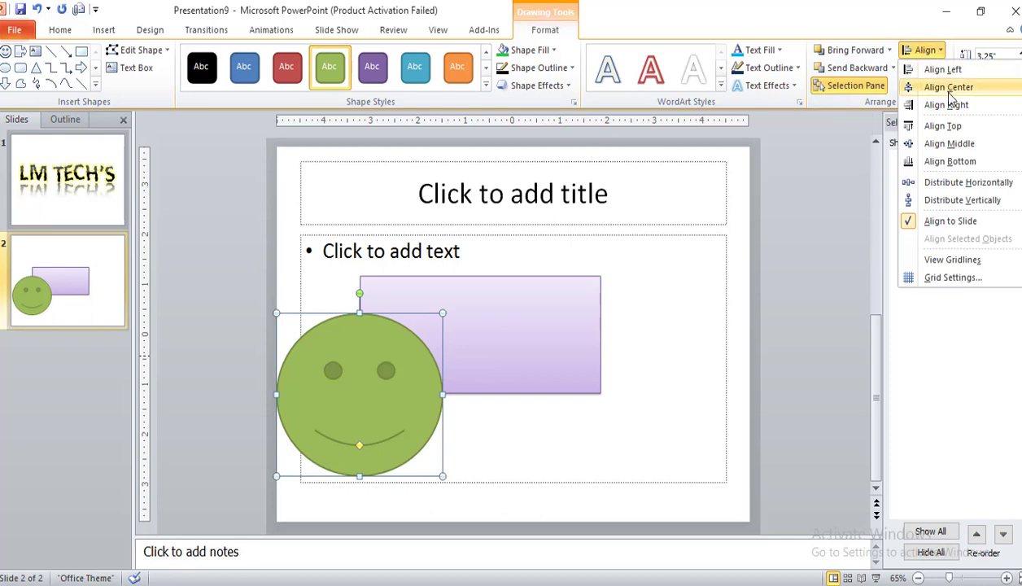
left_click(937, 86)
left_click(925, 51)
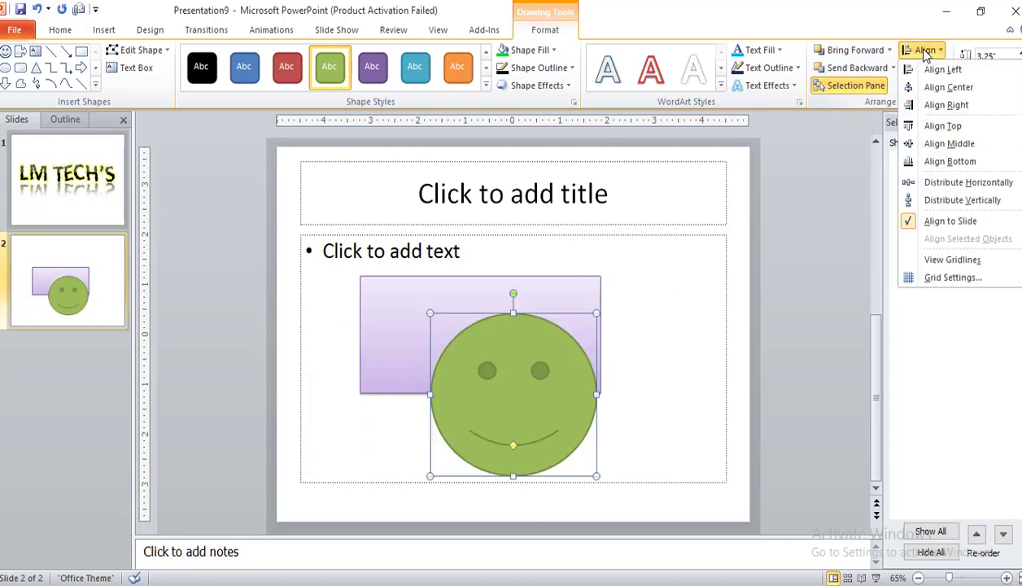
left_click(970, 106)
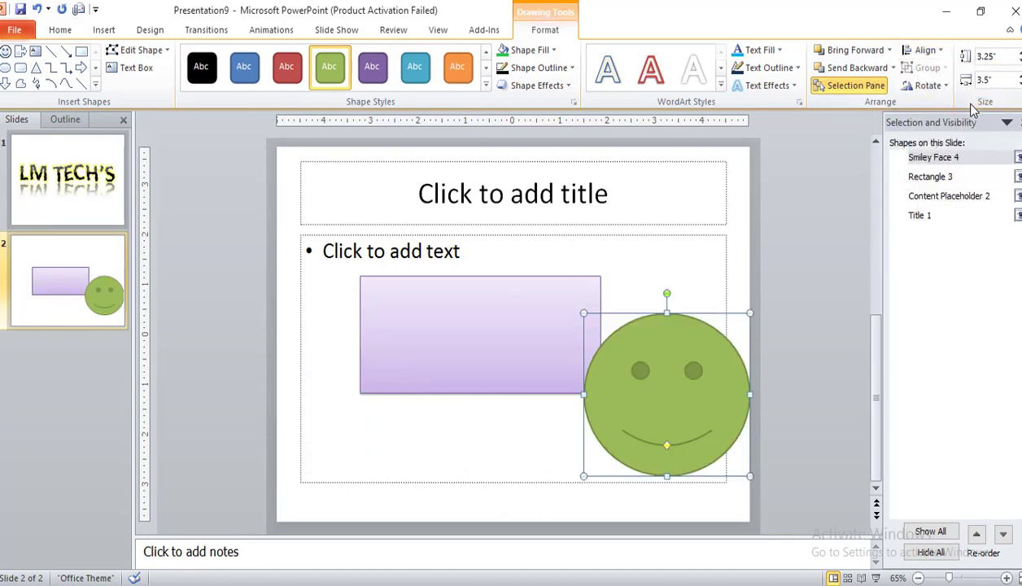
Align the smiley to the top, middle, then bottom, and turn on View Gridlines
left_click(929, 52)
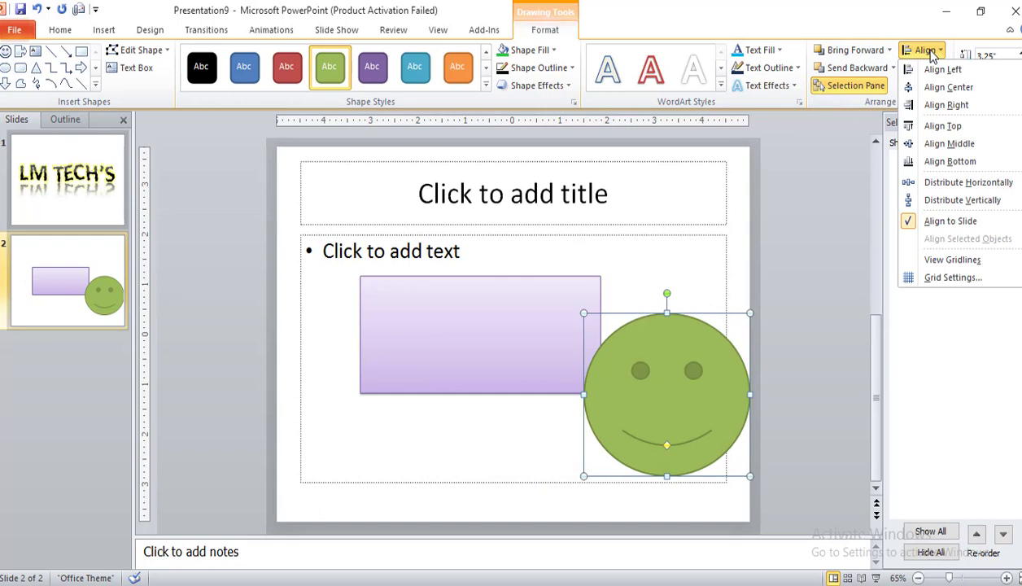
left_click(946, 127)
left_click(925, 50)
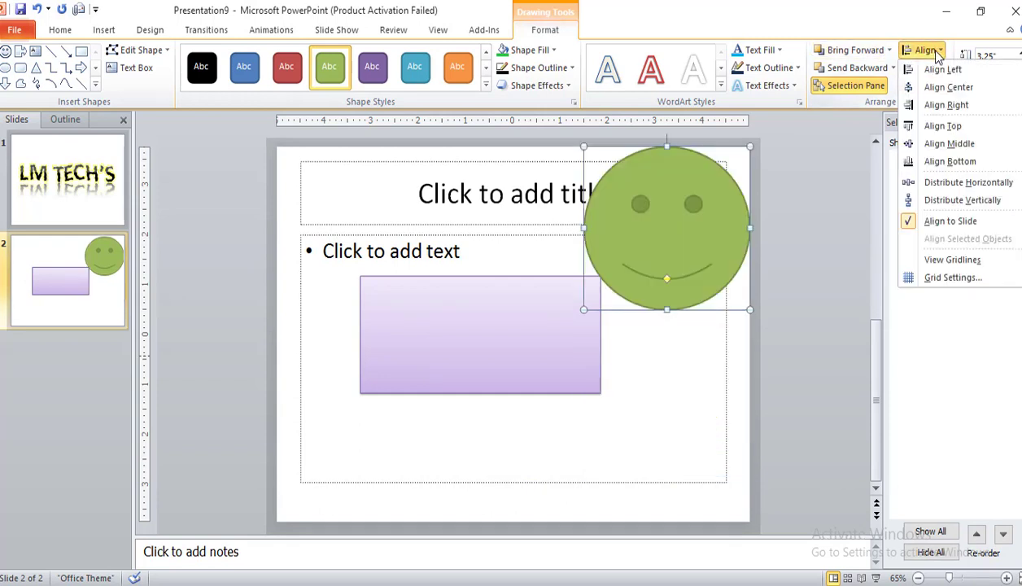
left_click(967, 148)
left_click(925, 50)
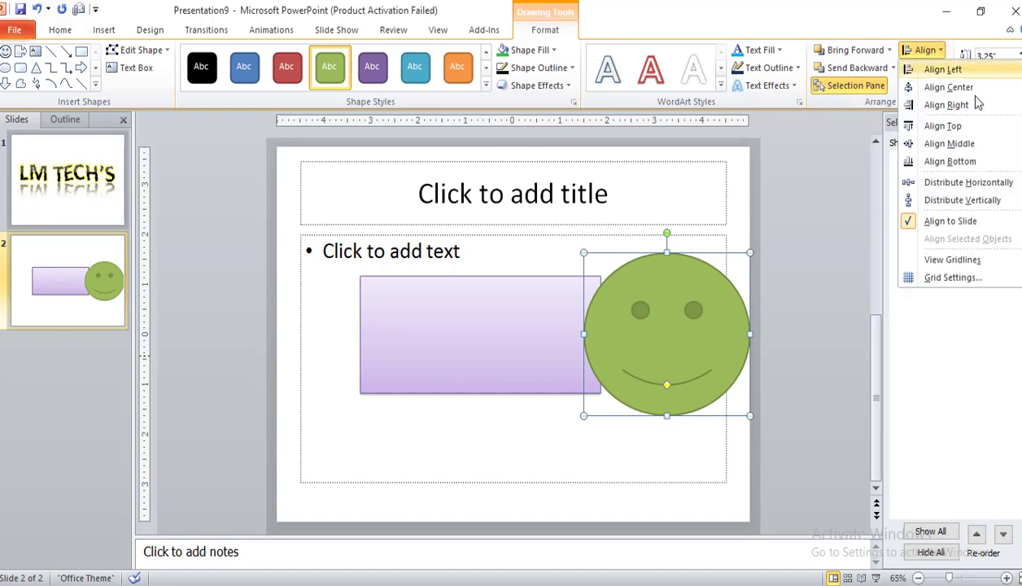
left_click(953, 162)
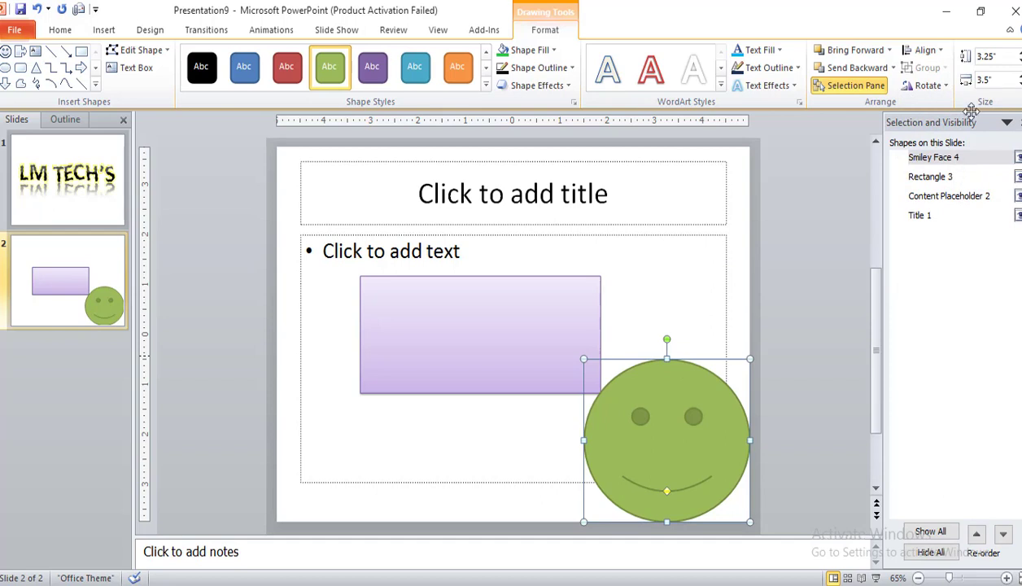
left_click(911, 51)
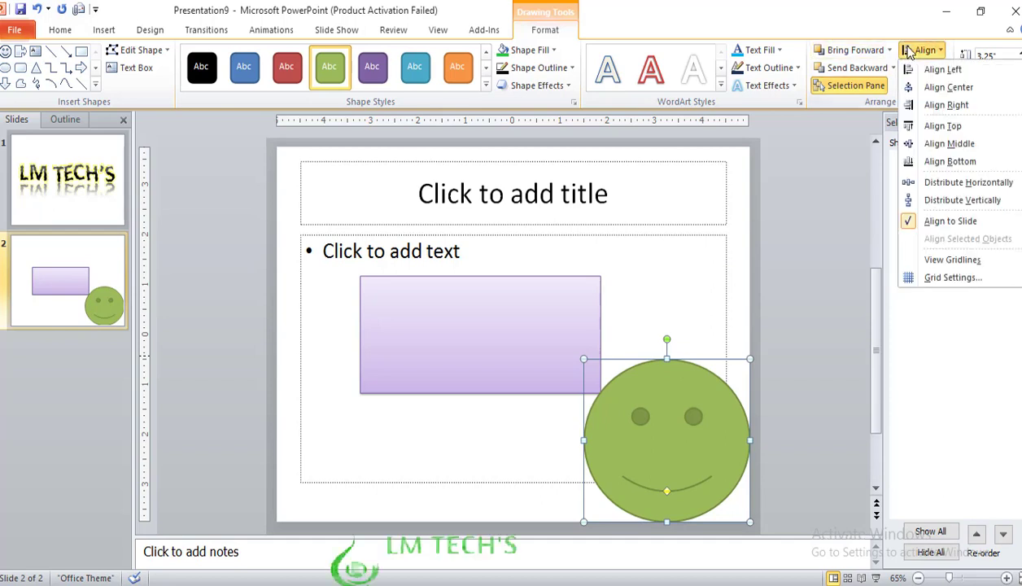
left_click(952, 260)
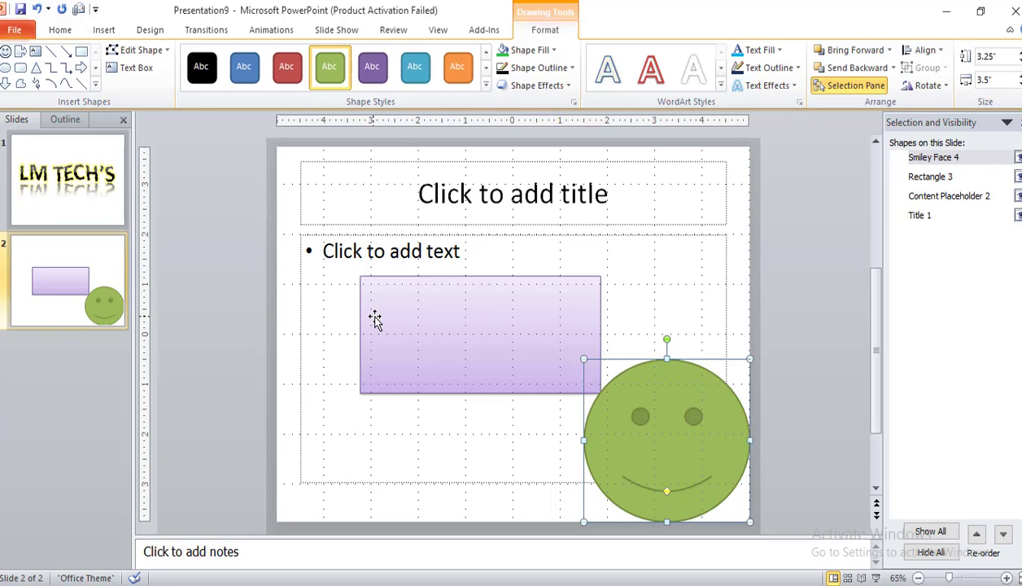
Check Grid Settings spacing stays at 0.083 inches, cancel, and reopen the Align options
left_click(925, 51)
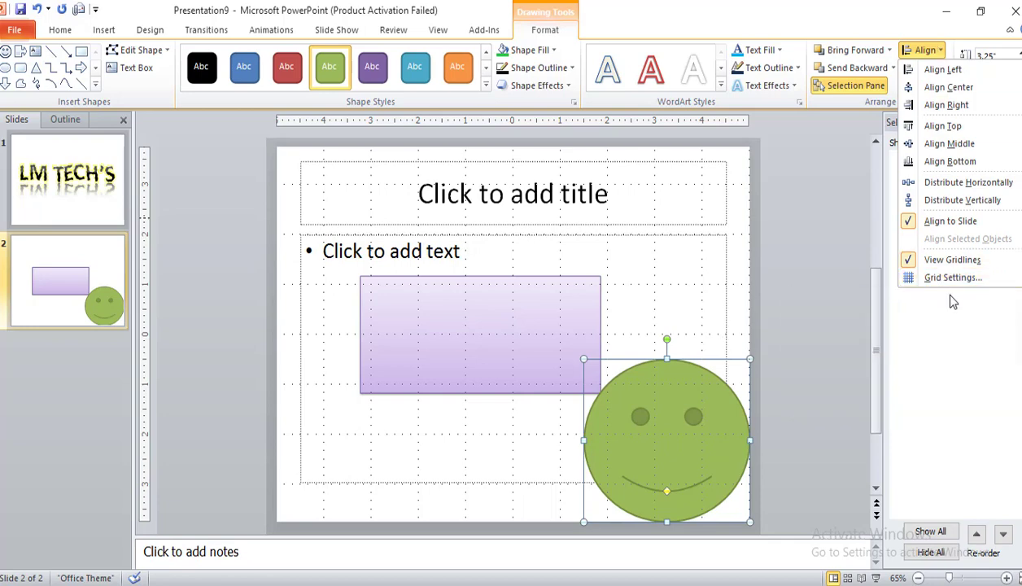
left_click(933, 278)
left_click(498, 295)
left_click(496, 296)
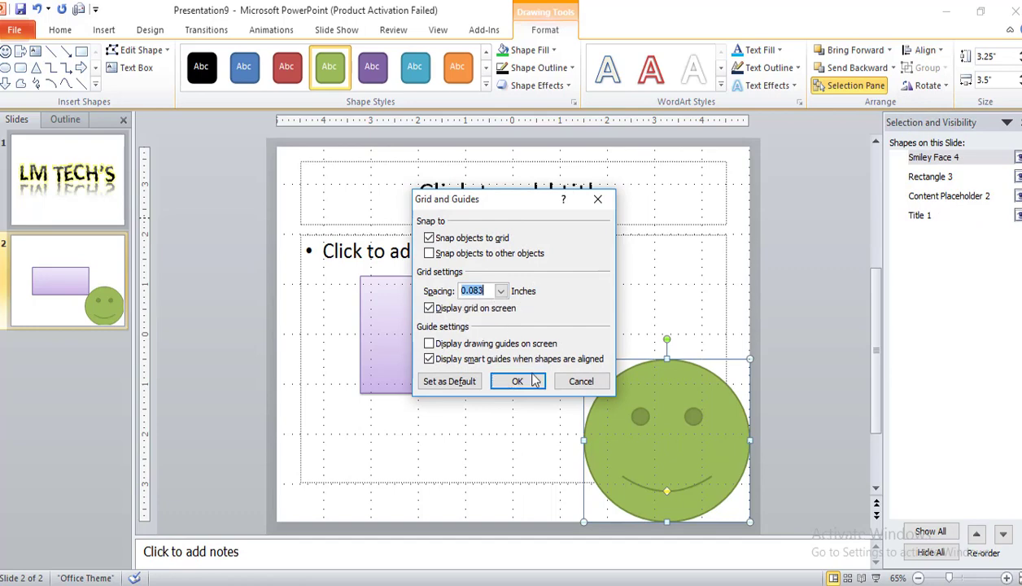
left_click(581, 382)
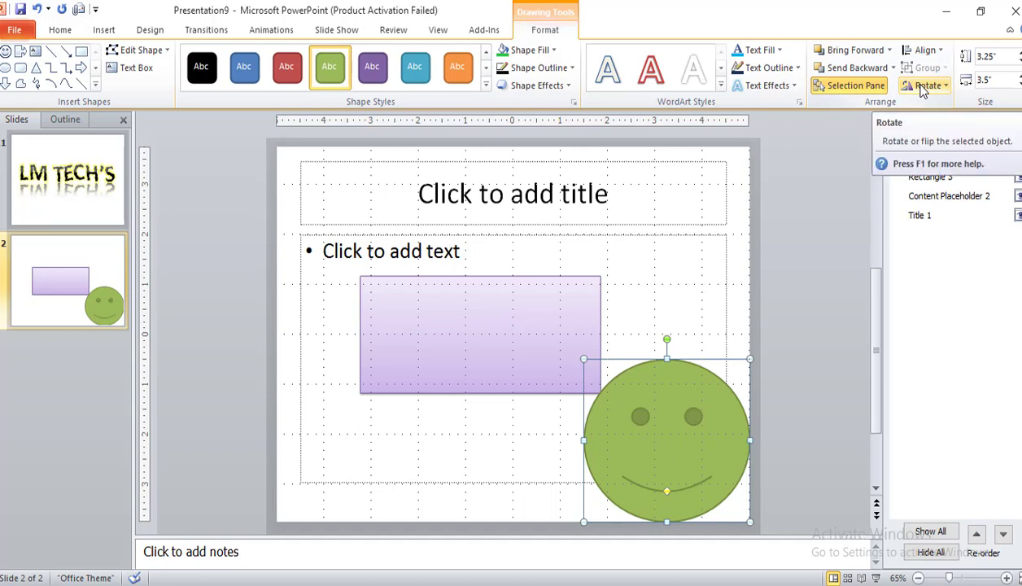
left_click(923, 50)
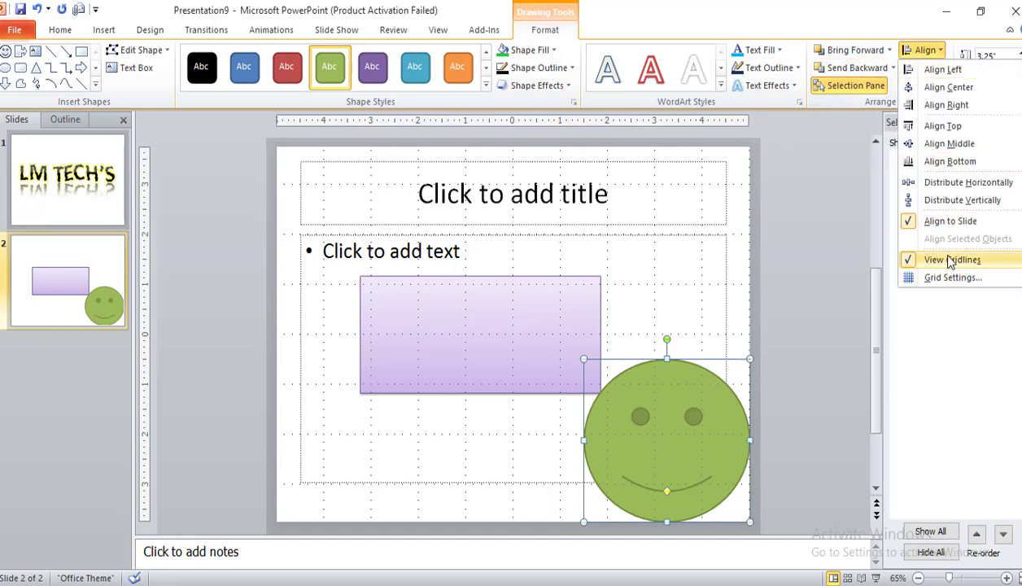